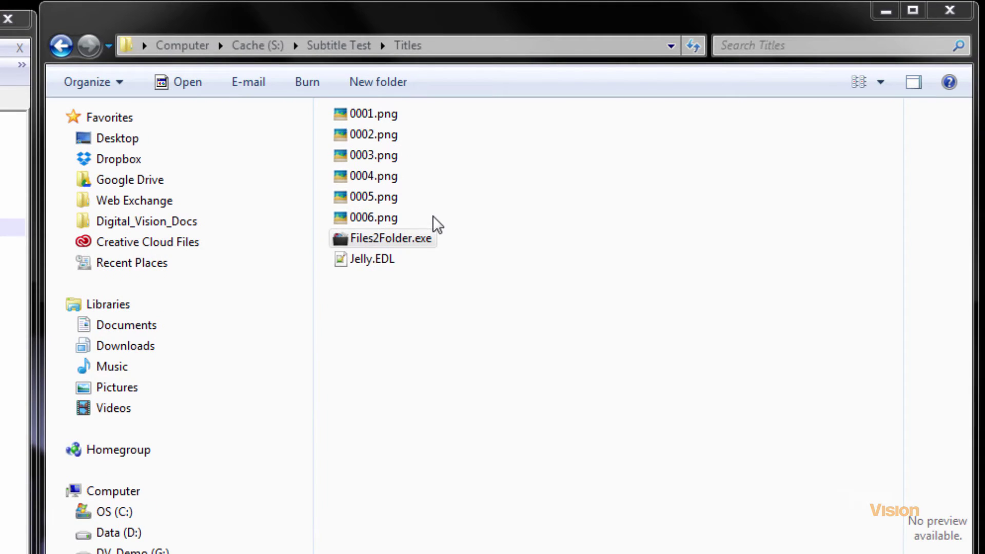
Step: Run Files2Folder.exe in the Titles folder, with Jelly.EDL open alongside in Notepad++
{"action": "double_click", "coordinate": [432, 216]}
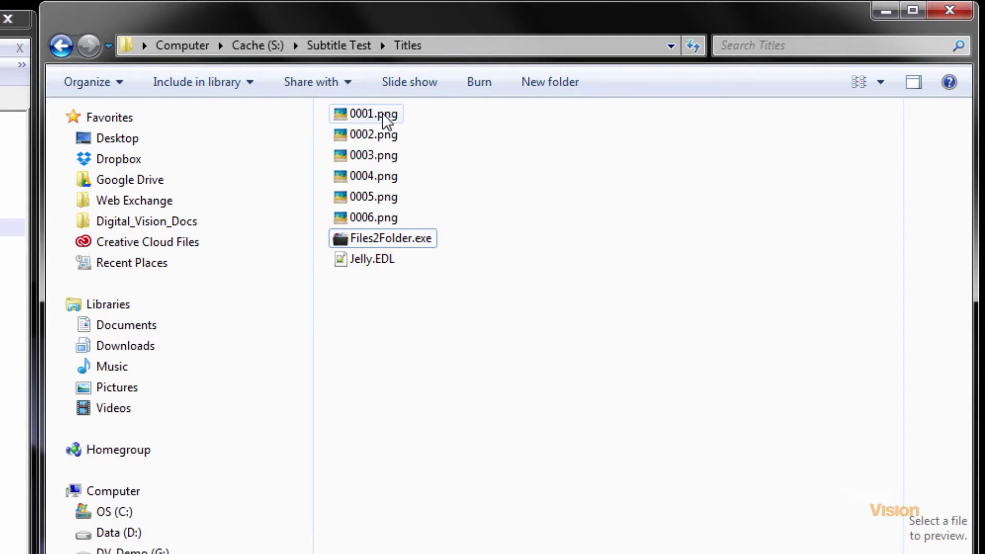
{"action": "mouse_move", "coordinate": [389, 220]}
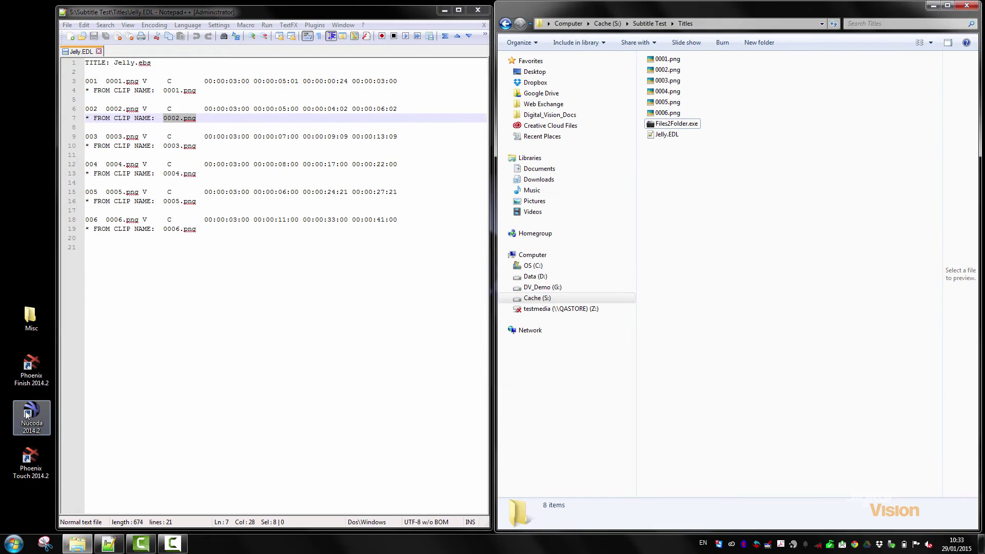
Step: Launch Nucoda as the Default user and check the Capture/Conform/Edit splice durations are 125
{"action": "double_click", "coordinate": [26, 411]}
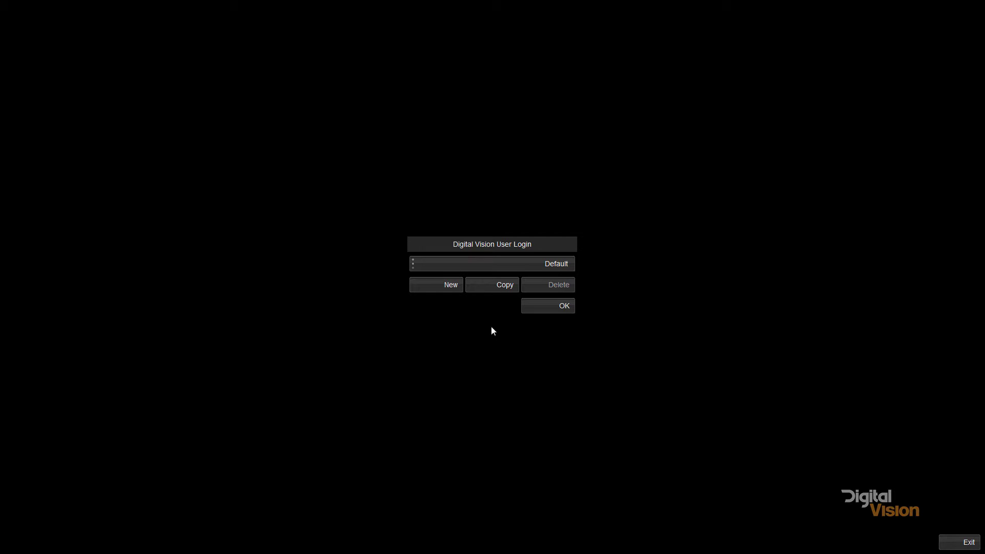
{"action": "left_click", "coordinate": [558, 309]}
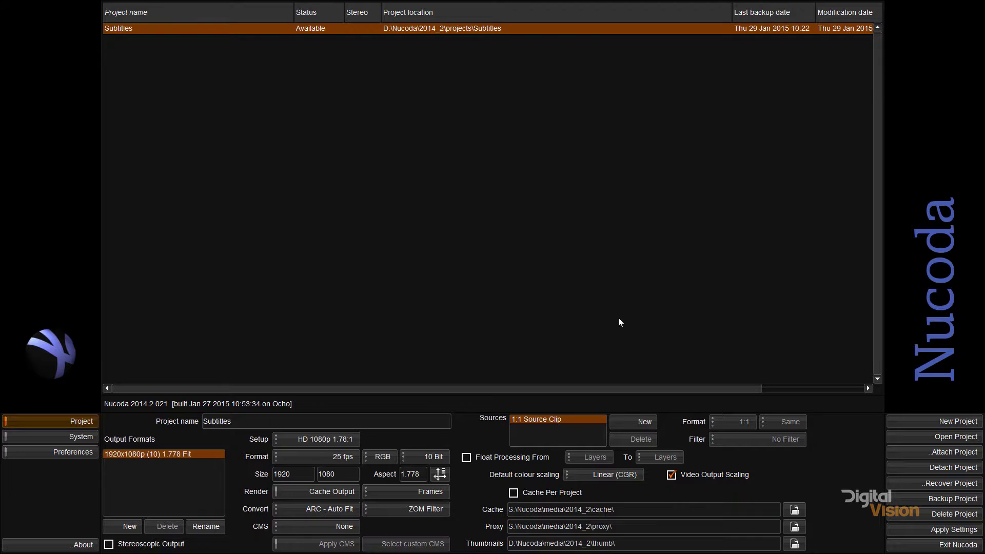
{"action": "left_click", "coordinate": [33, 449]}
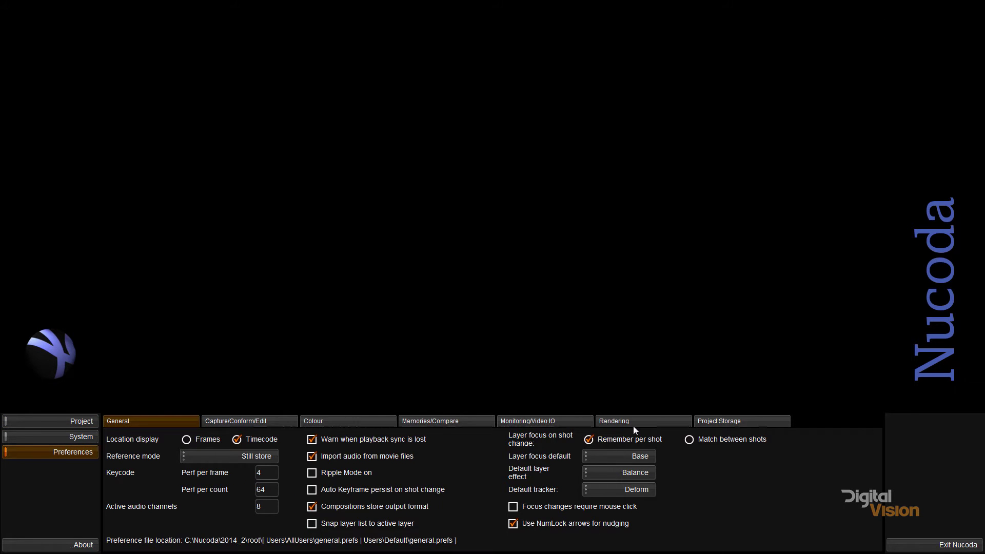
{"action": "left_click", "coordinate": [241, 420]}
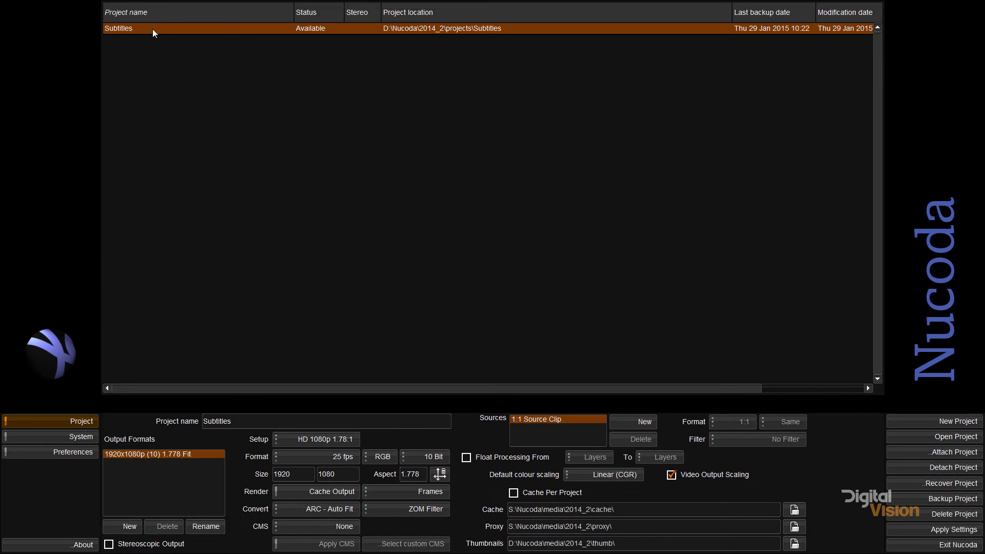
{"action": "double_click", "coordinate": [153, 28]}
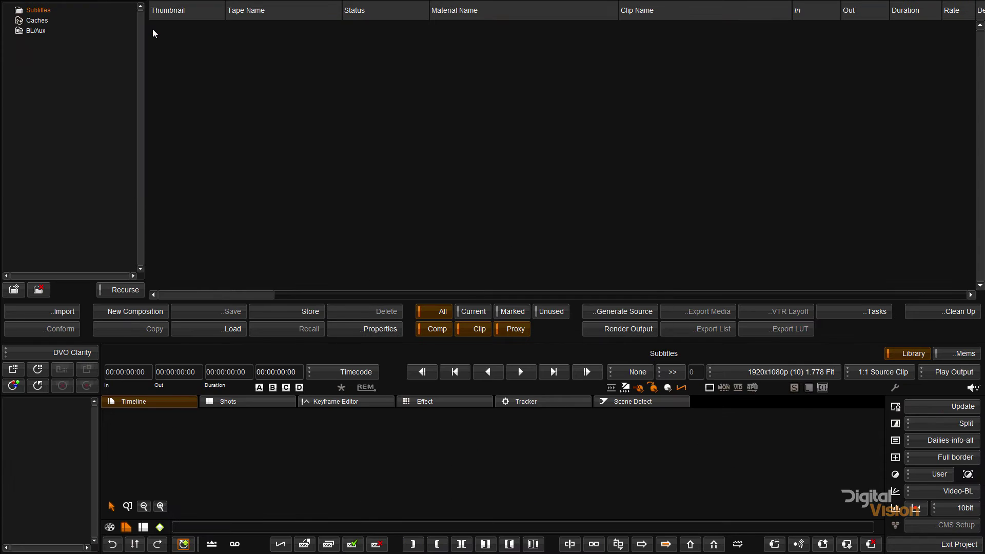
{"action": "left_click", "coordinate": [52, 311]}
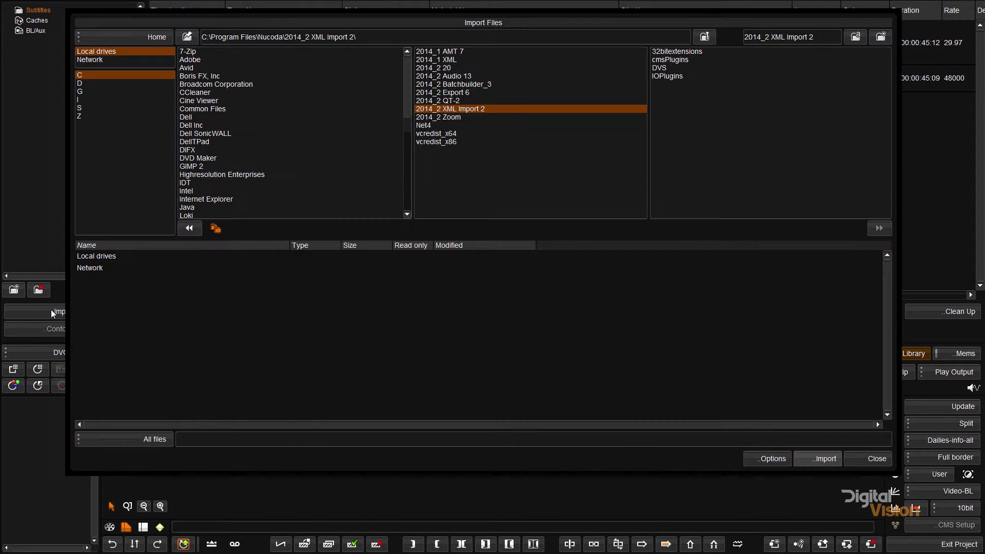
{"action": "left_click", "coordinate": [99, 108]}
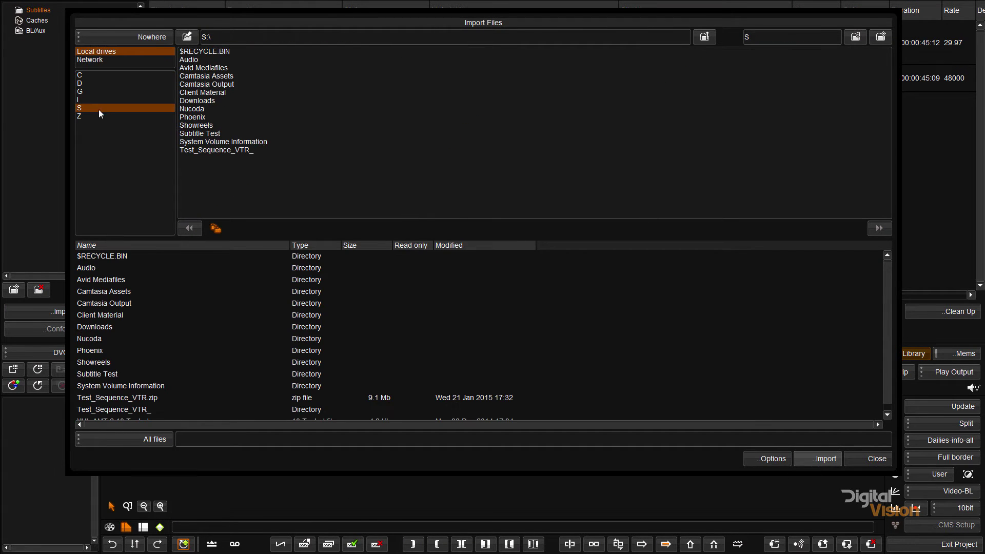
{"action": "left_click", "coordinate": [187, 125]}
{"action": "left_click", "coordinate": [216, 133]}
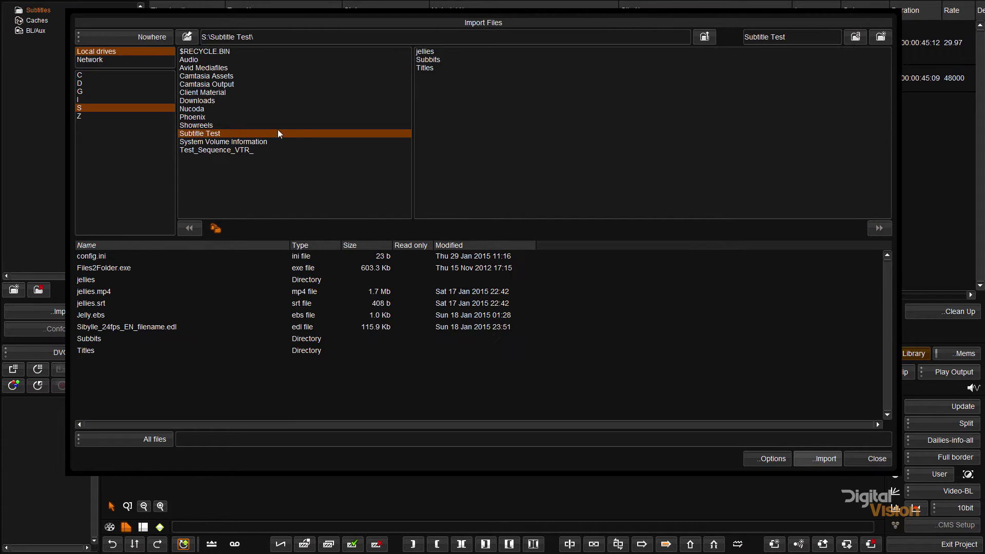
{"action": "left_click", "coordinate": [435, 69]}
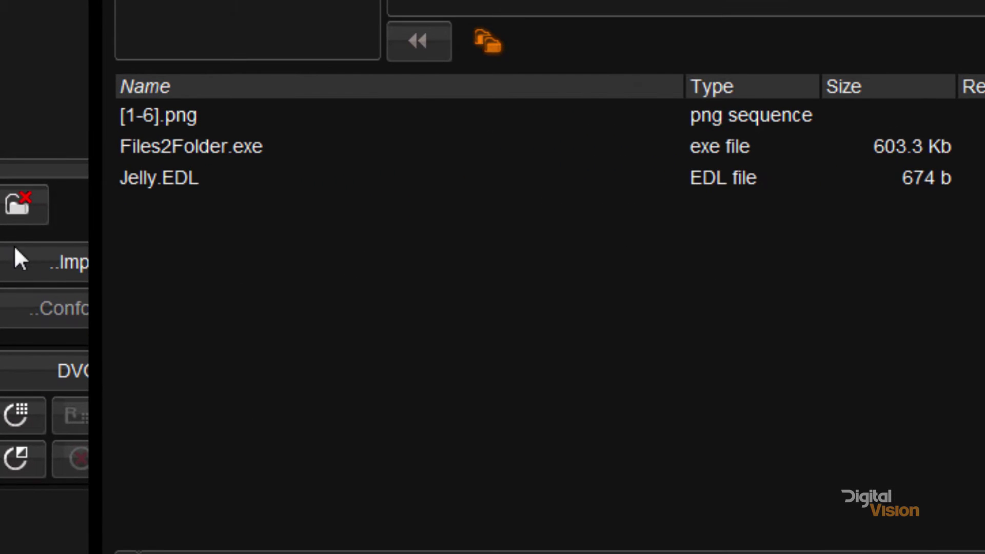
{"action": "left_click", "coordinate": [154, 121]}
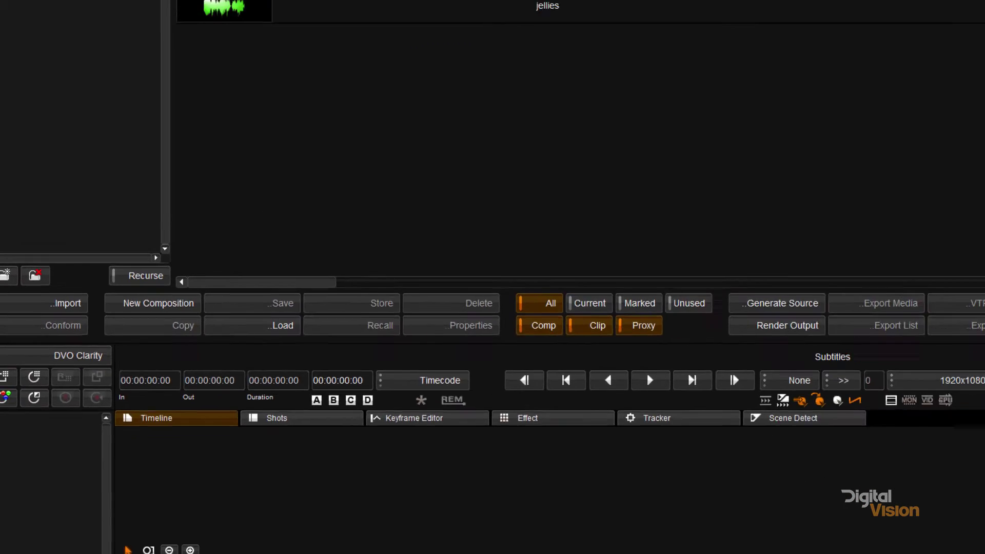
Step: Exit the Nucoda project, switch to the Titles Explorer window and select 0001.png–0006.png
{"action": "left_click", "coordinate": [905, 548]}
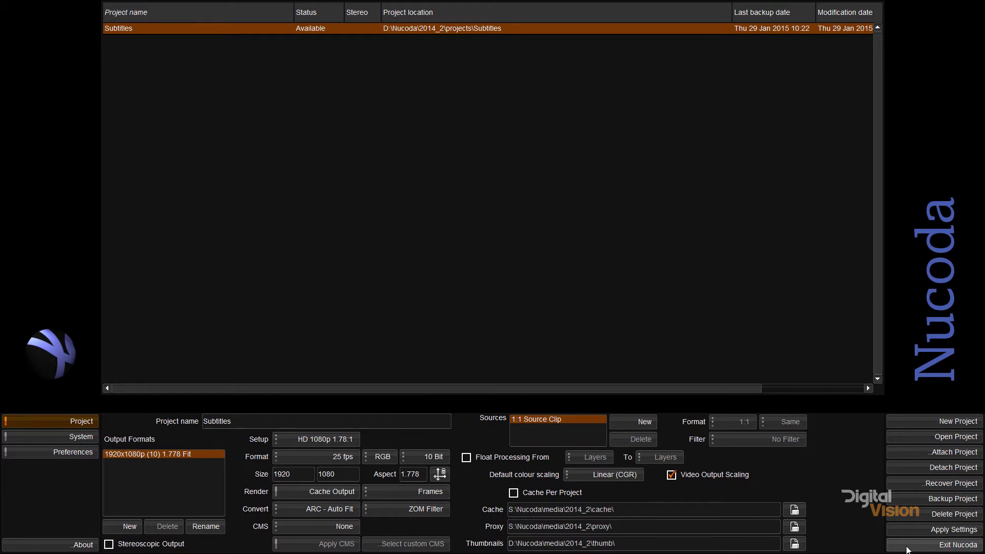
{"action": "key", "text": "alt+Tab"}
{"action": "key", "text": "Tab"}
{"action": "key", "text": "Tab"}
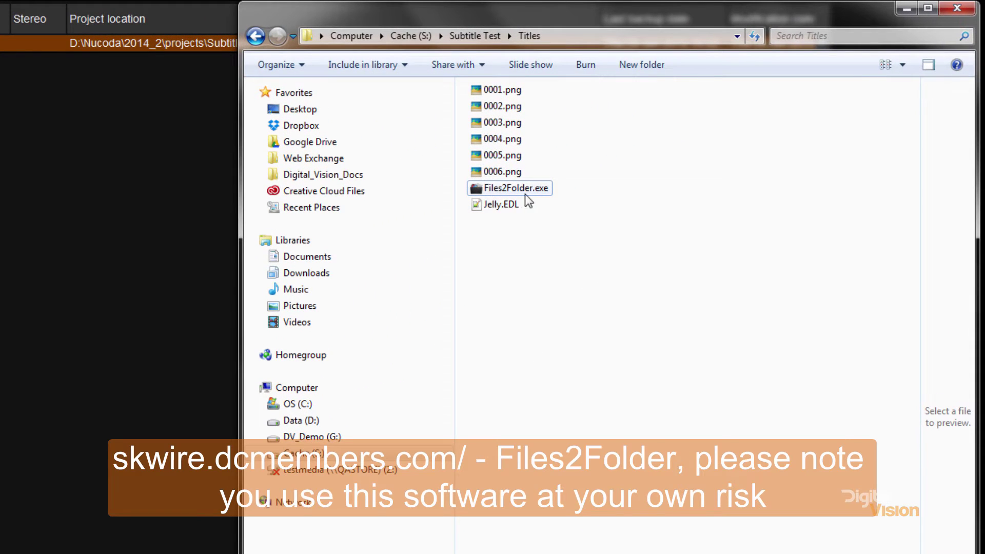
{"action": "mouse_move", "coordinate": [525, 194]}
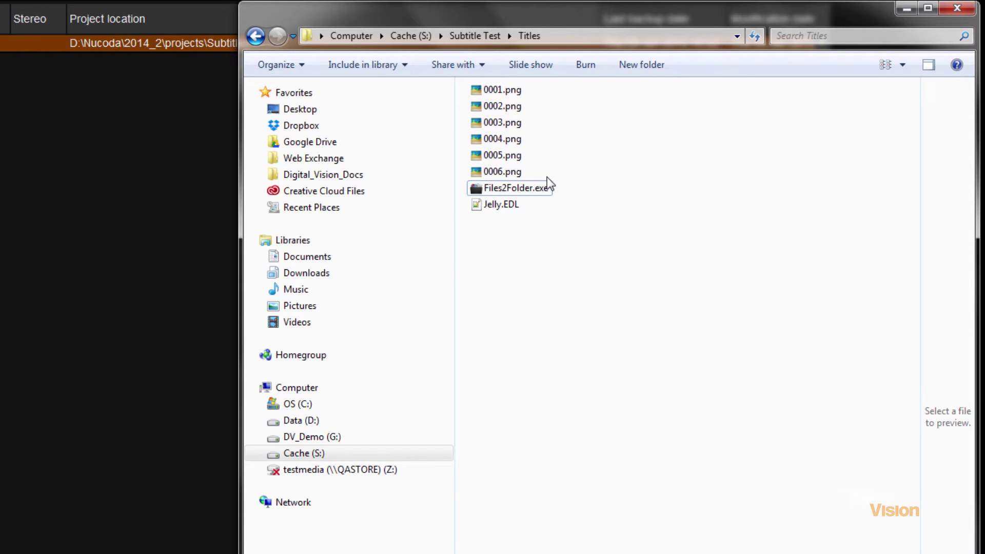
{"action": "left_click_drag", "start_coordinate": [547, 177], "coordinate": [495, 91]}
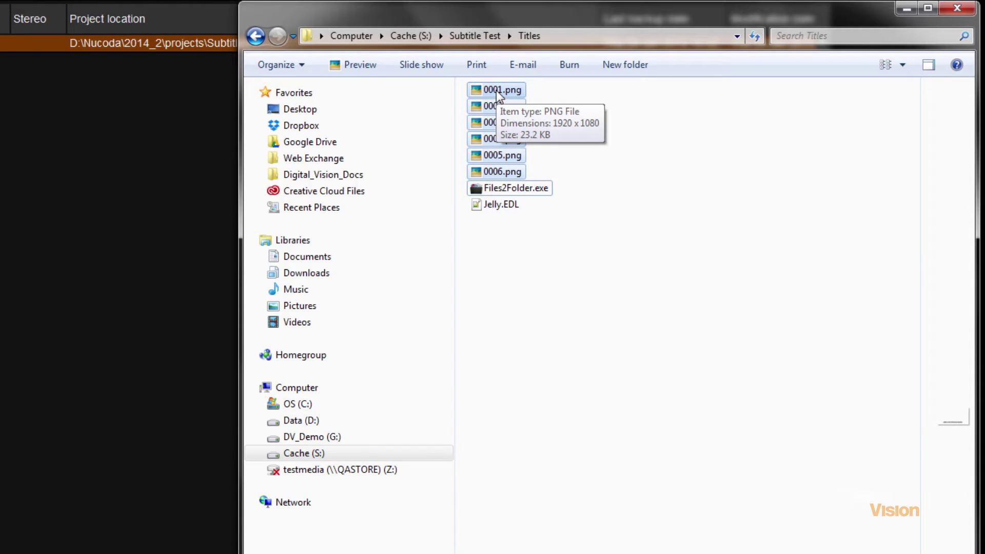
Step: Use Files 2 Folder to move each selected PNG into its own individual subfolder
{"action": "right_click", "coordinate": [497, 90]}
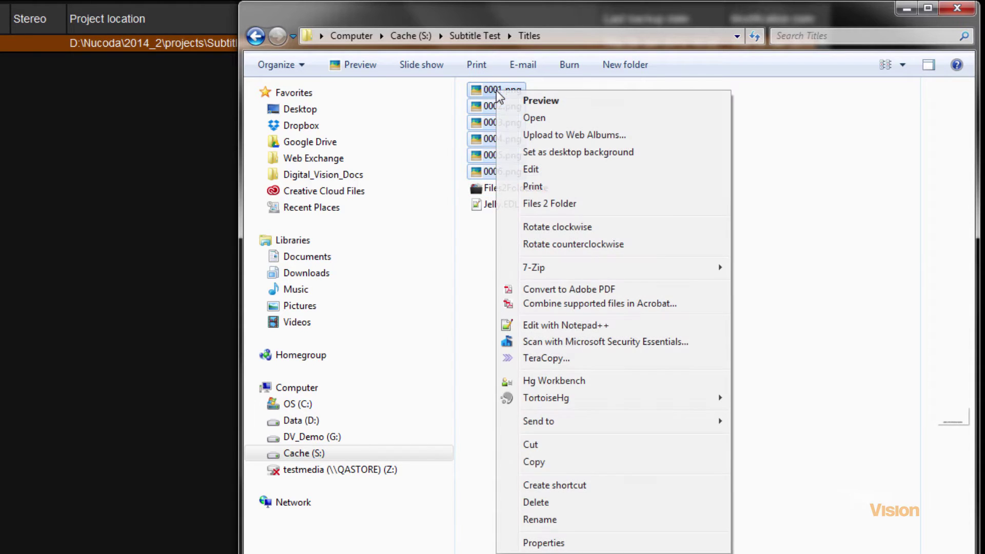
{"action": "left_click", "coordinate": [533, 205]}
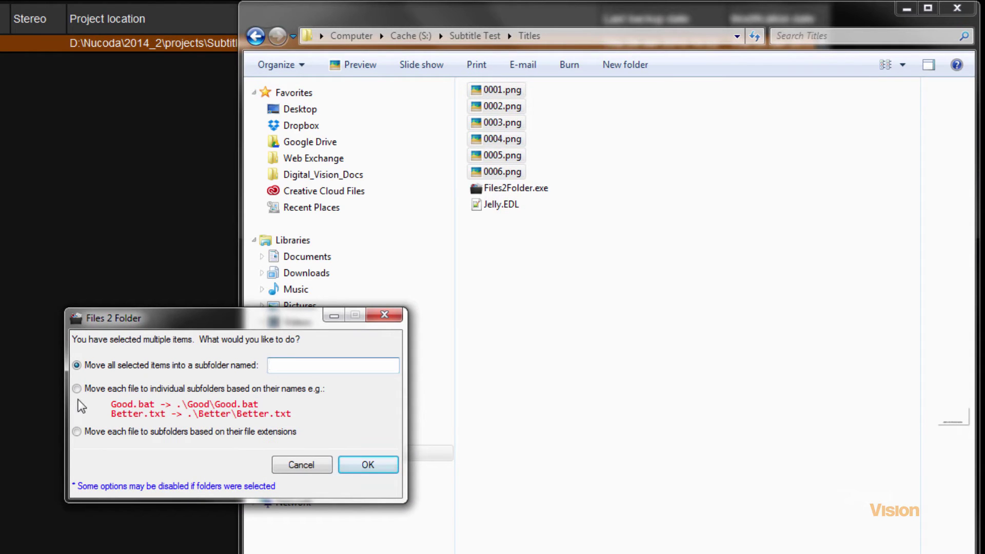
{"action": "left_click", "coordinate": [77, 389]}
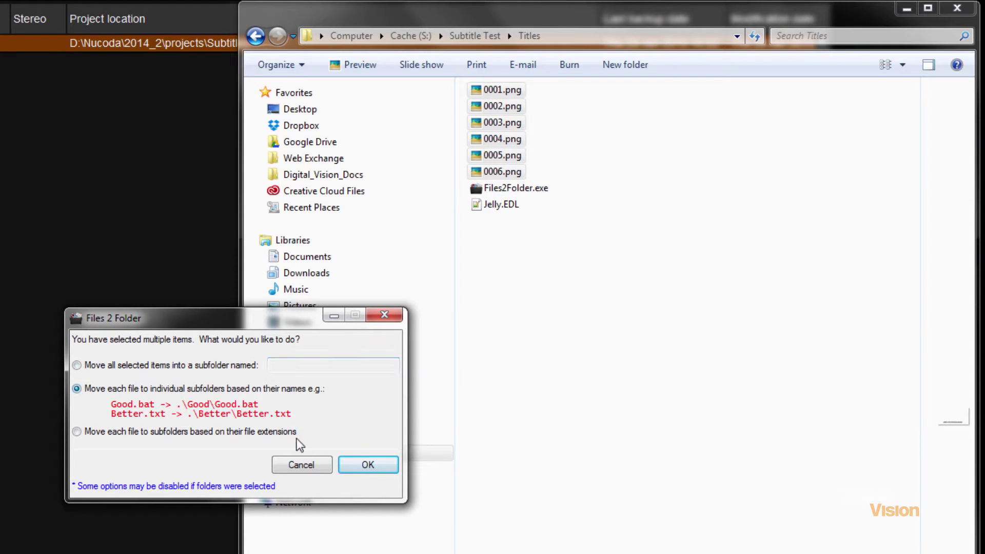
{"action": "left_click", "coordinate": [367, 464]}
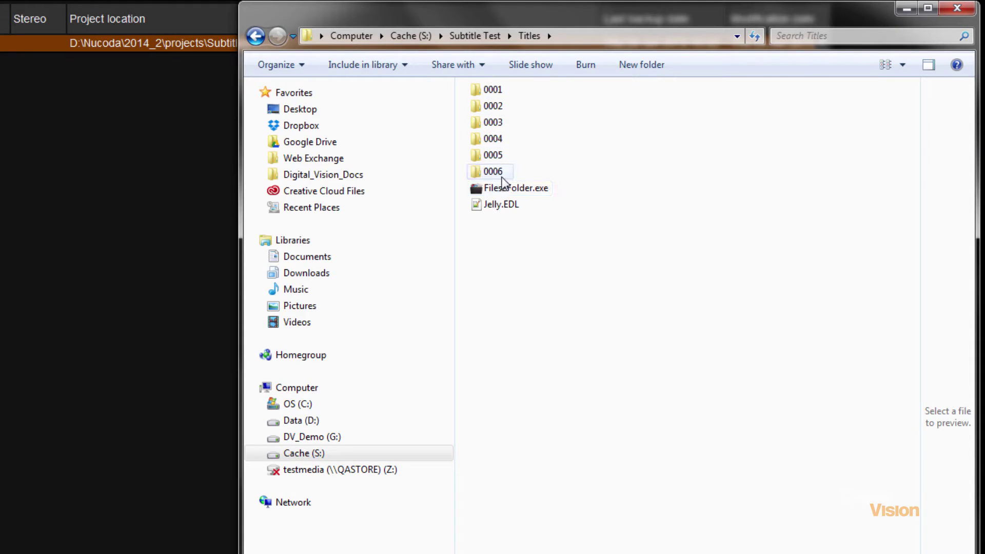
{"action": "mouse_move", "coordinate": [502, 180]}
Step: Search Titles for .png files to verify all six, then go back to the folder
{"action": "left_click", "coordinate": [789, 37]}
{"action": "left_click", "coordinate": [786, 56]}
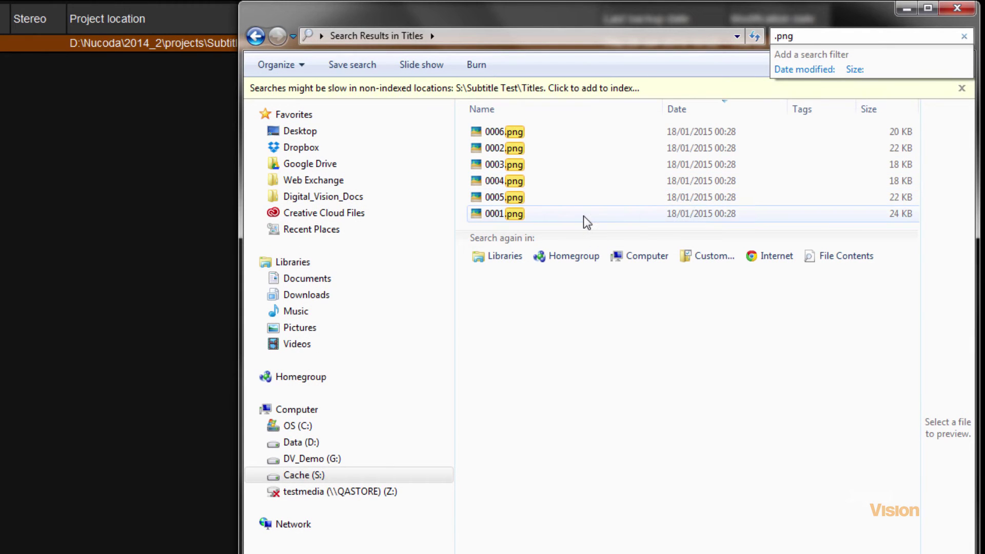
{"action": "left_click_drag", "start_coordinate": [583, 215], "coordinate": [514, 134]}
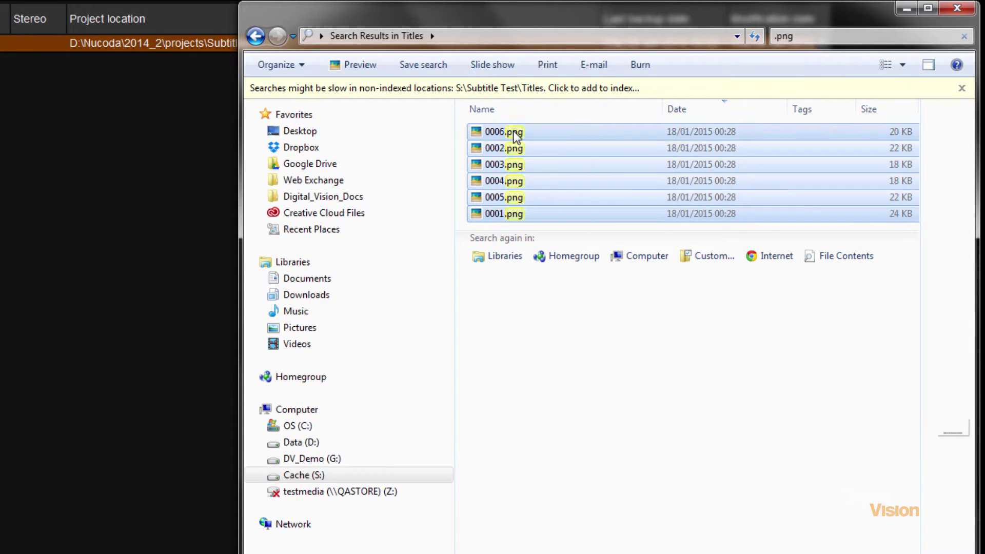
{"action": "left_click", "coordinate": [256, 37]}
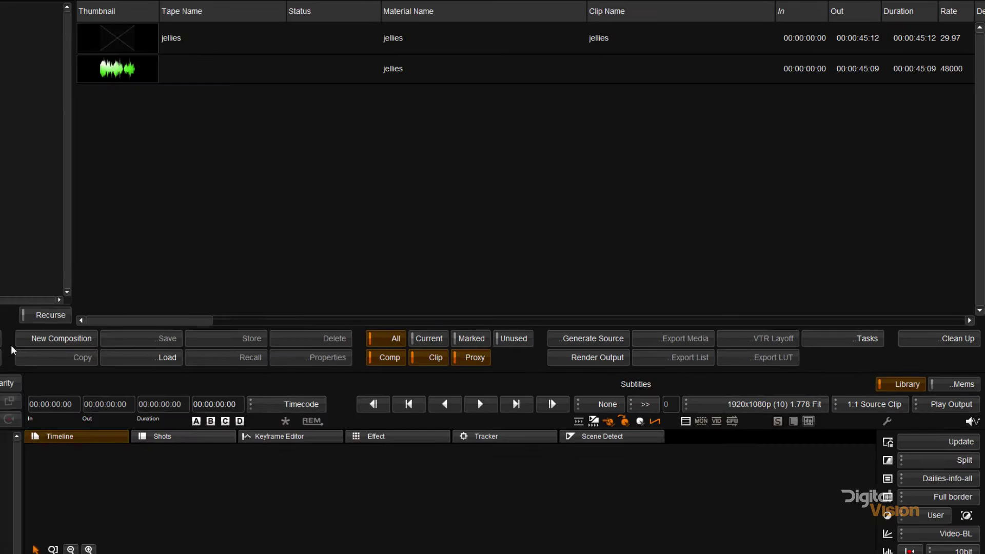
Step: Set import properties to Tape Name: filename, Tape Dir Level 1, then import the Titles folder
{"action": "left_click", "coordinate": [58, 314]}
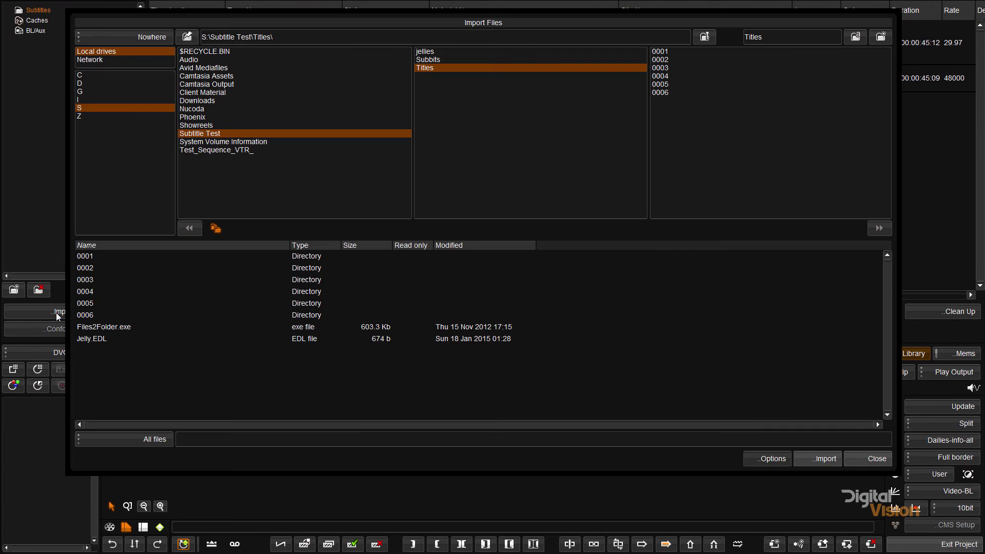
{"action": "left_click", "coordinate": [778, 460]}
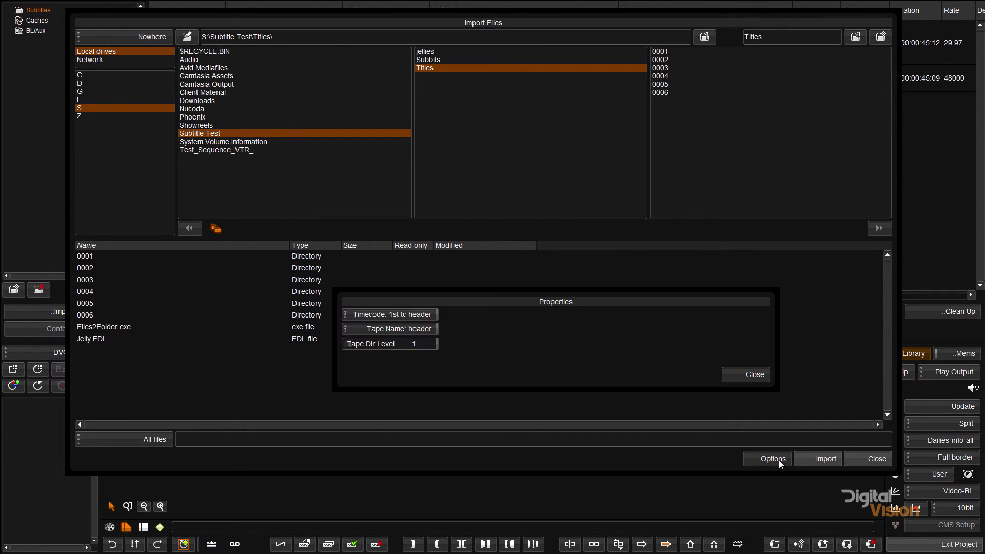
{"action": "left_click", "coordinate": [415, 330]}
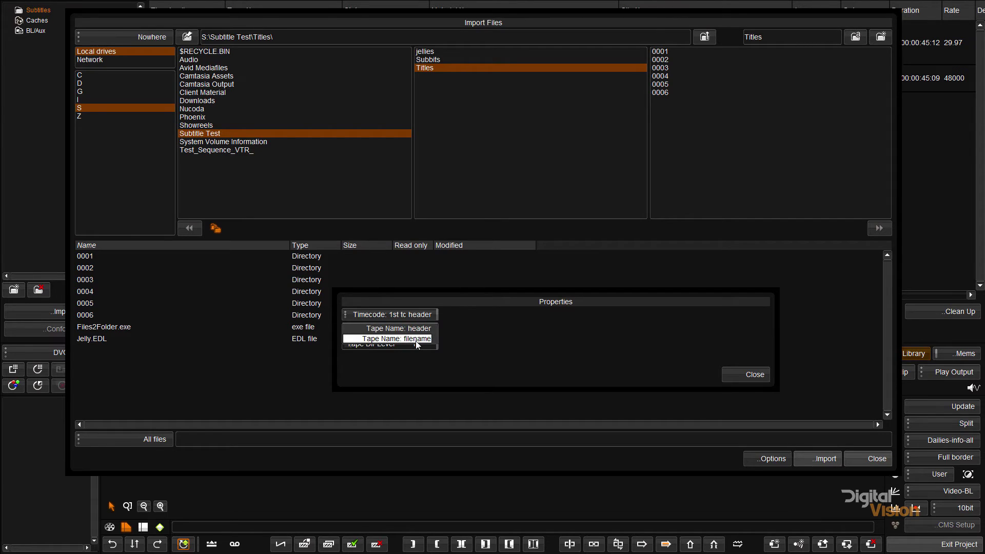
{"action": "left_click", "coordinate": [416, 339]}
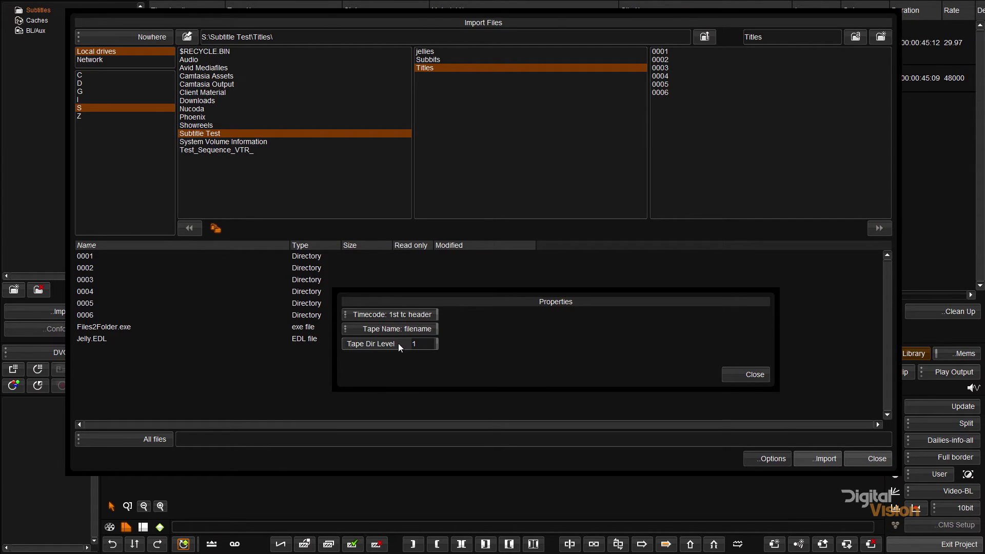
{"action": "left_click", "coordinate": [346, 343]}
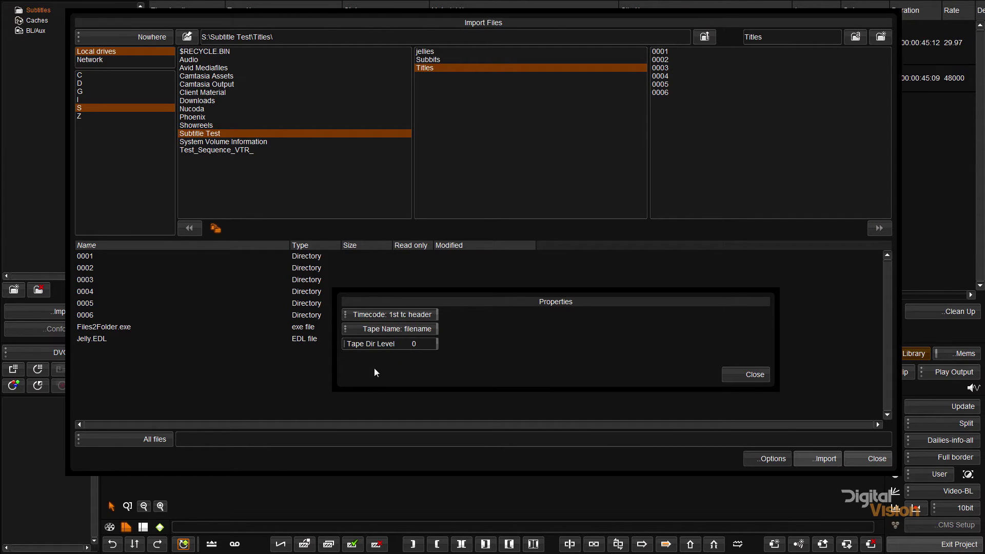
{"action": "left_click", "coordinate": [393, 343]}
{"action": "left_click", "coordinate": [748, 374]}
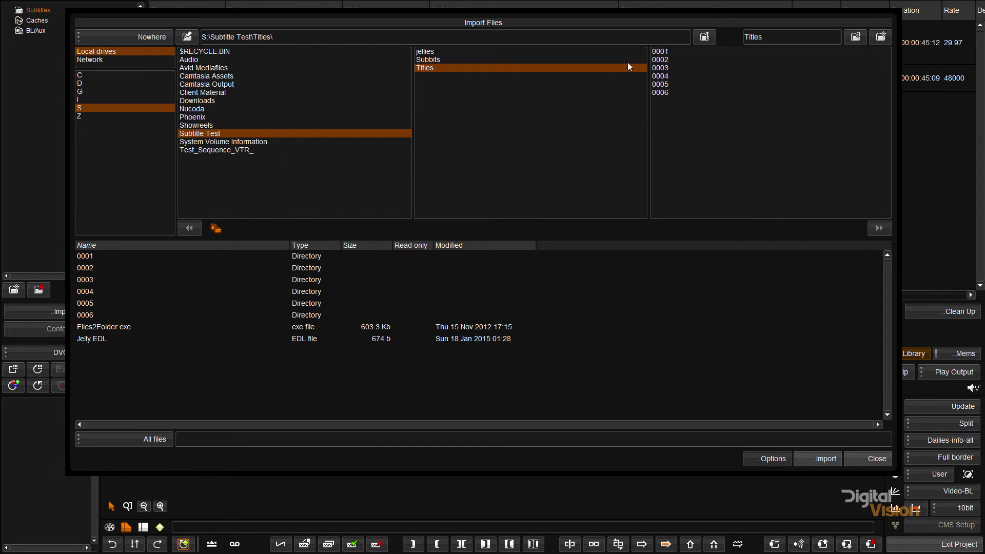
{"action": "left_click", "coordinate": [820, 458]}
{"action": "left_click", "coordinate": [175, 204]}
Step: Close the import browser and review the imported title clips in the library
{"action": "left_click", "coordinate": [865, 461]}
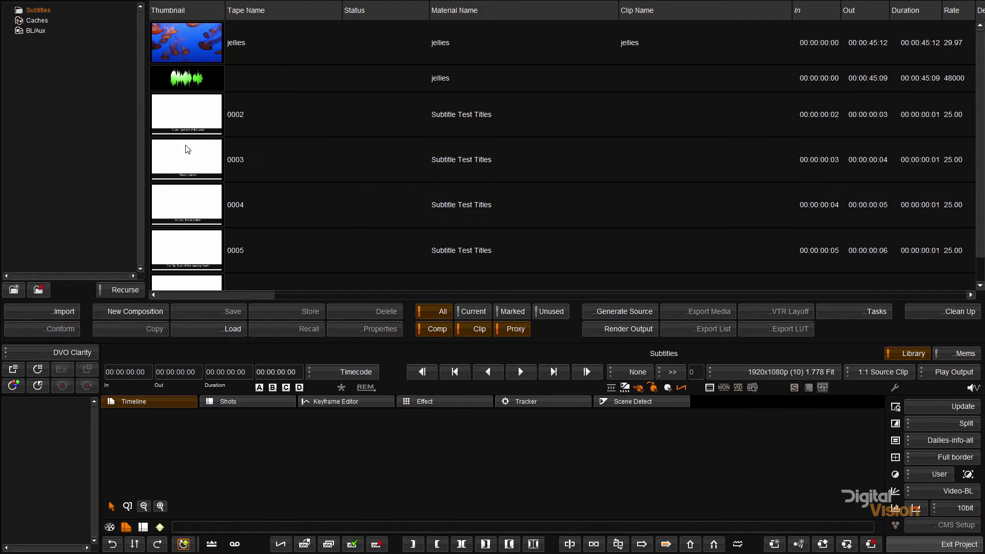
{"action": "left_click", "coordinate": [176, 113]}
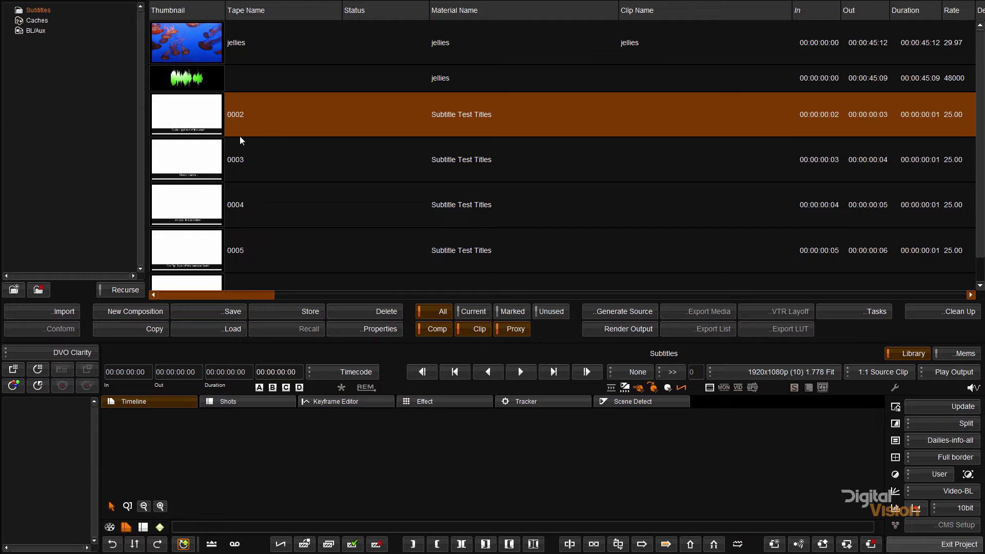
{"action": "scroll", "coordinate": [239, 136], "scroll_direction": "down", "scroll_amount": 1}
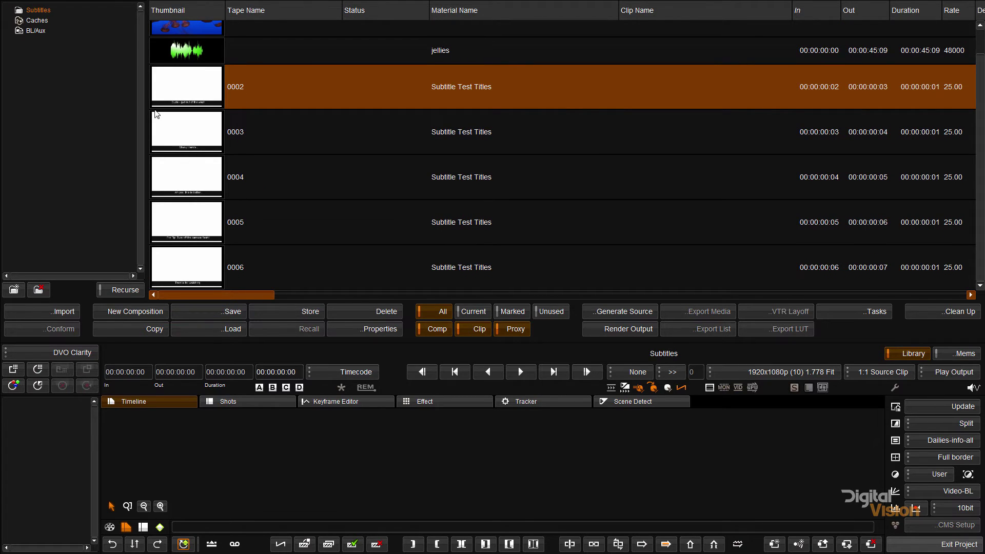
{"action": "scroll", "coordinate": [192, 191], "scroll_direction": "up", "scroll_amount": 1}
{"action": "scroll", "coordinate": [192, 191], "scroll_direction": "down", "scroll_amount": 1}
{"action": "scroll", "coordinate": [192, 191], "scroll_direction": "up", "scroll_amount": 1}
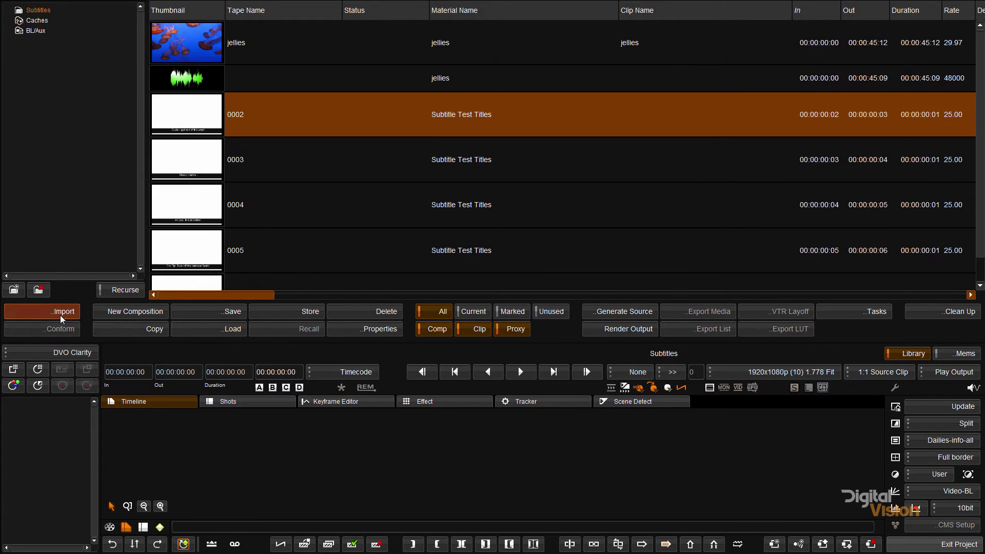
Step: Import the [1-1].png sequence from Titles\0001, accepting the duplicate clip warning
{"action": "left_click", "coordinate": [60, 315]}
{"action": "left_click", "coordinate": [659, 54]}
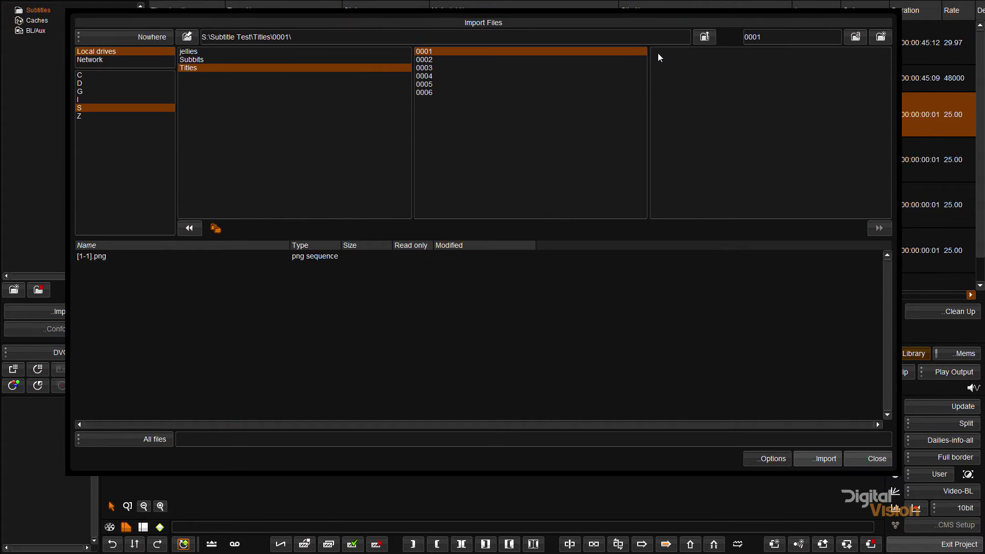
{"action": "left_click", "coordinate": [99, 257]}
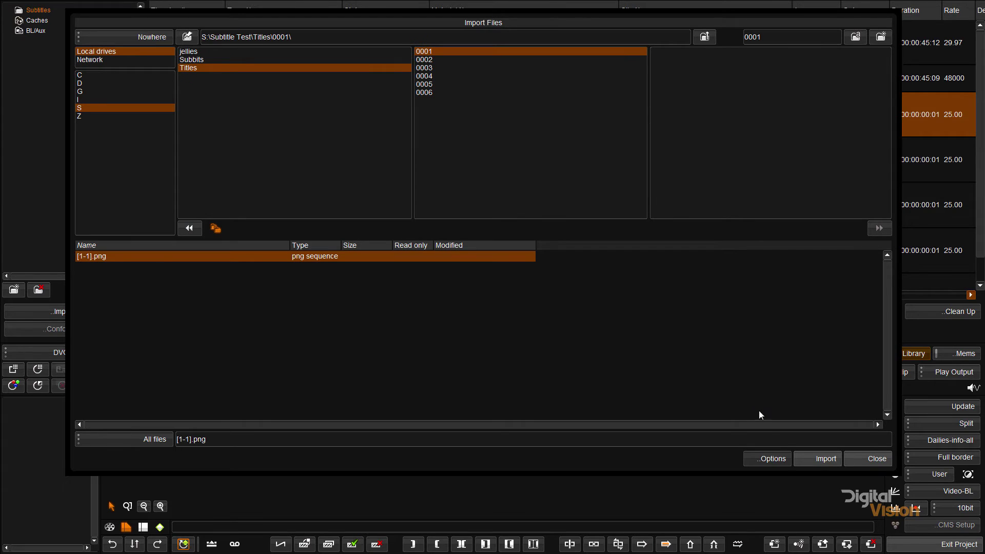
{"action": "left_click", "coordinate": [813, 458]}
{"action": "left_click", "coordinate": [599, 315]}
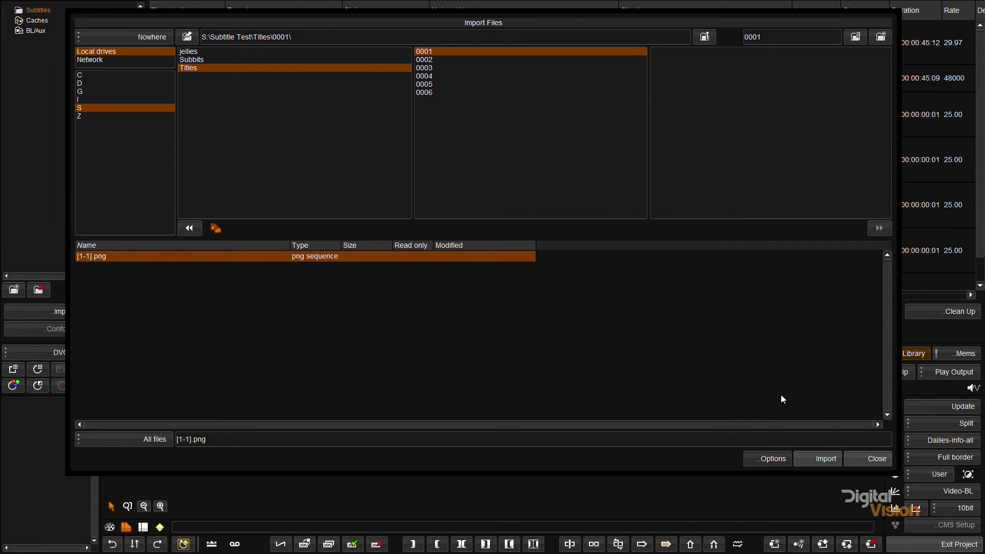
{"action": "left_click", "coordinate": [861, 458]}
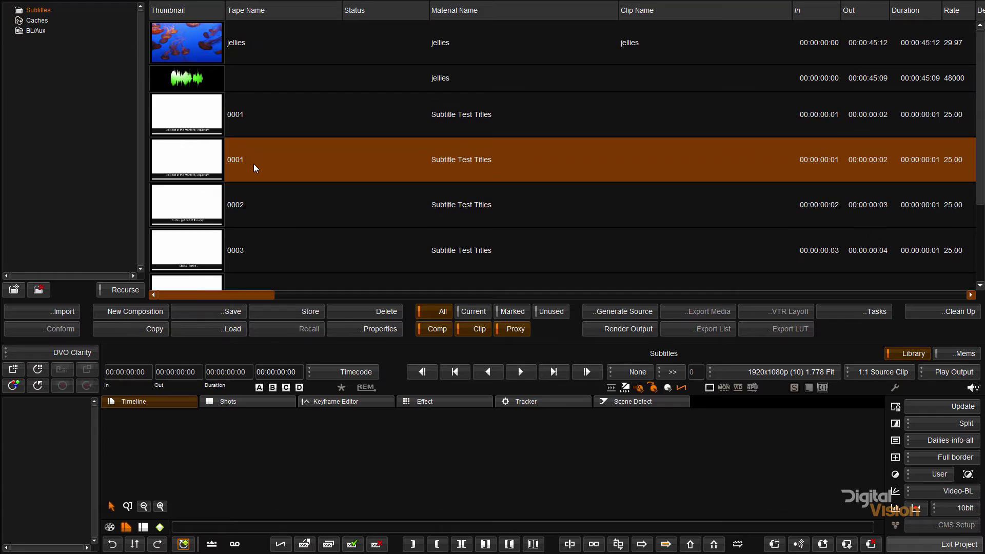
Step: Delete the duplicate 0001 row, select clips 0005 back to 0001, and reopen the import browser
{"action": "left_click", "coordinate": [159, 114]}
{"action": "scroll", "coordinate": [165, 140], "scroll_direction": "down", "scroll_amount": 2}
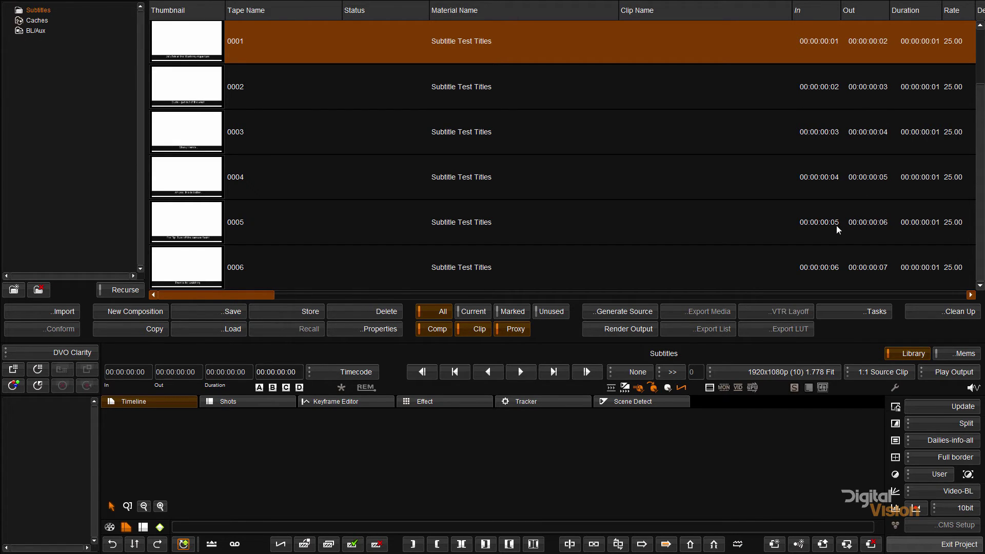
{"action": "left_click", "coordinate": [873, 226]}
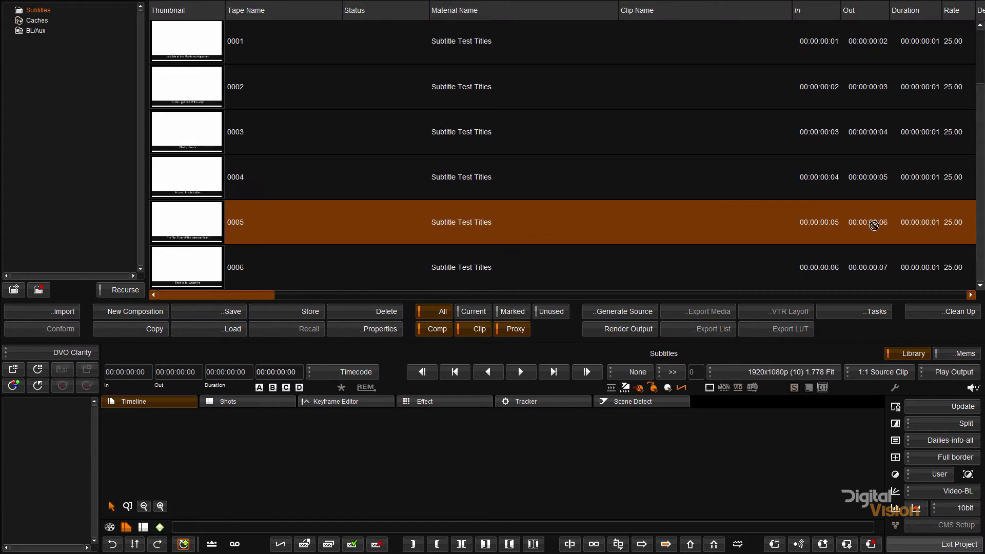
{"action": "left_click", "coordinate": [854, 180]}
{"action": "left_click", "coordinate": [840, 138]}
{"action": "left_click", "coordinate": [831, 93]}
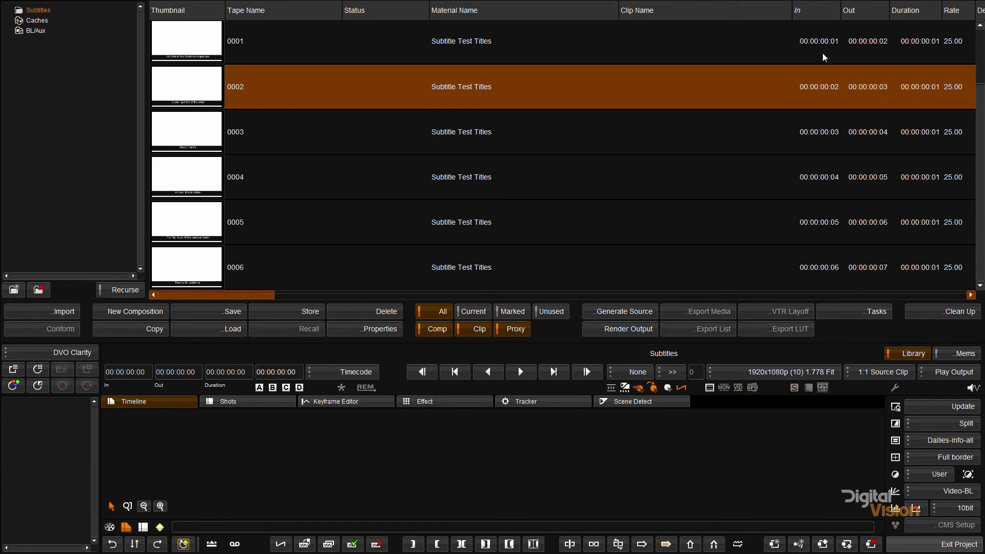
{"action": "left_click", "coordinate": [823, 53]}
{"action": "left_click", "coordinate": [64, 311]}
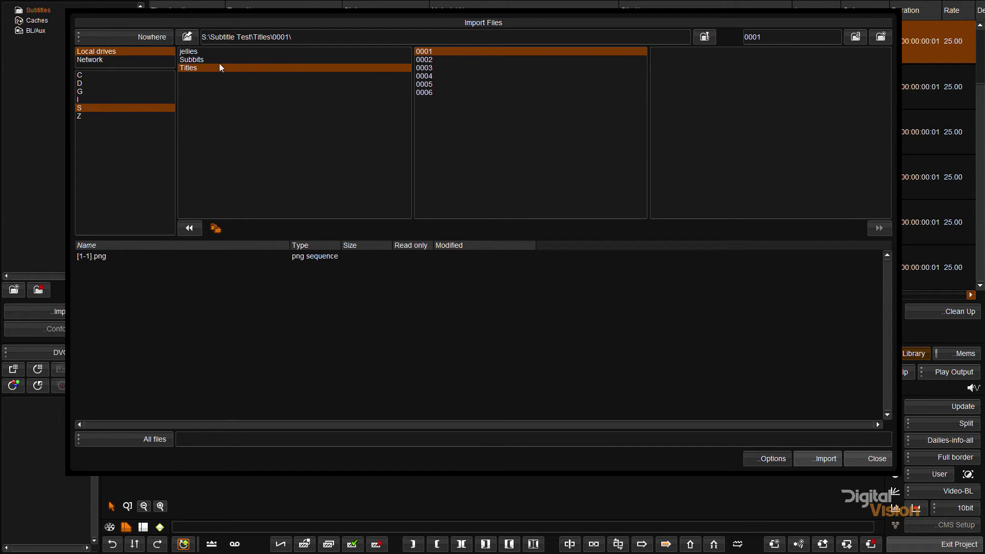
Step: Import Jelly.EDL from the Titles folder as a new Jelly.ebs composition
{"action": "left_click", "coordinate": [196, 67]}
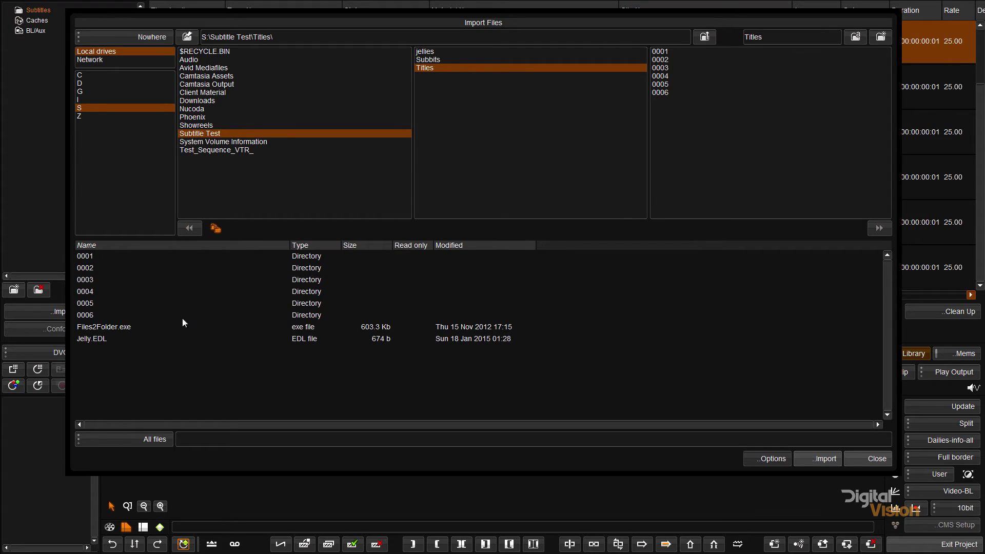
{"action": "left_click", "coordinate": [106, 340]}
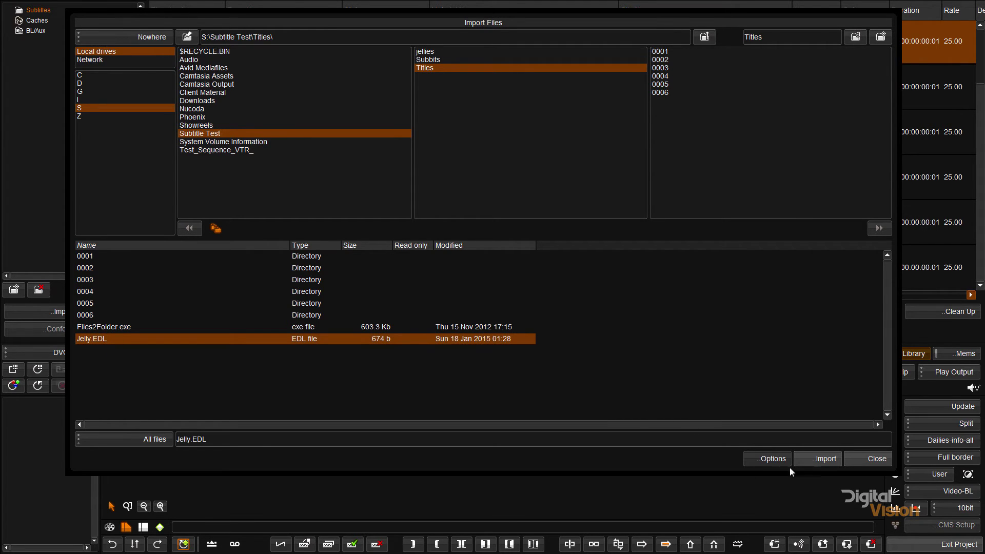
{"action": "left_click", "coordinate": [816, 459]}
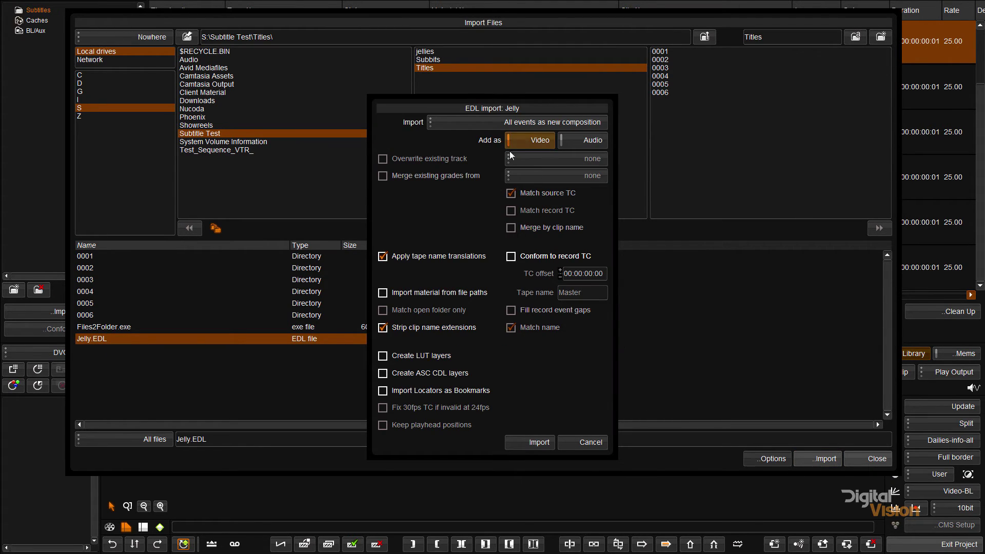
{"action": "left_click", "coordinate": [543, 442]}
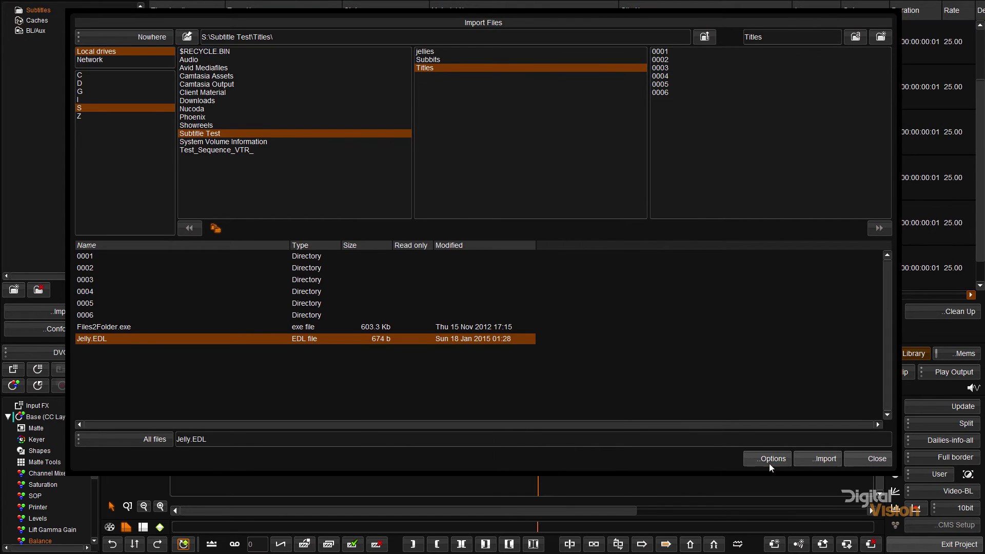
{"action": "left_click", "coordinate": [862, 462]}
{"action": "left_click_drag", "start_coordinate": [580, 513], "coordinate": [639, 506]}
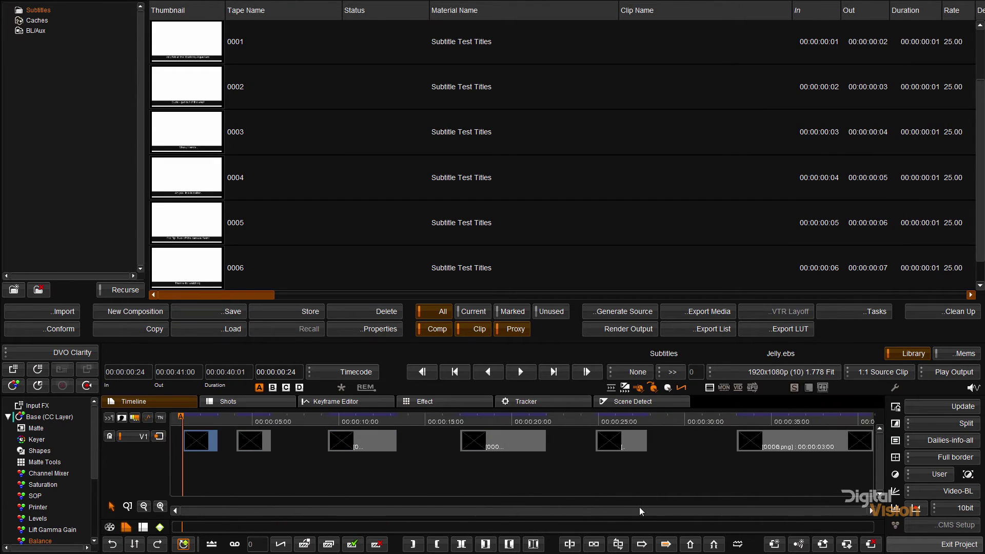
{"action": "left_click", "coordinate": [195, 420]}
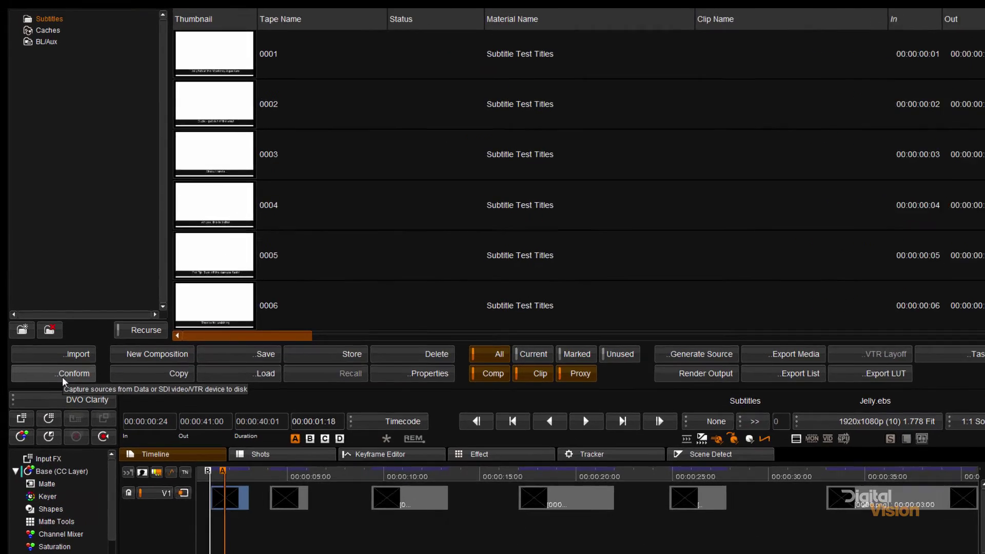
{"action": "left_click", "coordinate": [52, 331]}
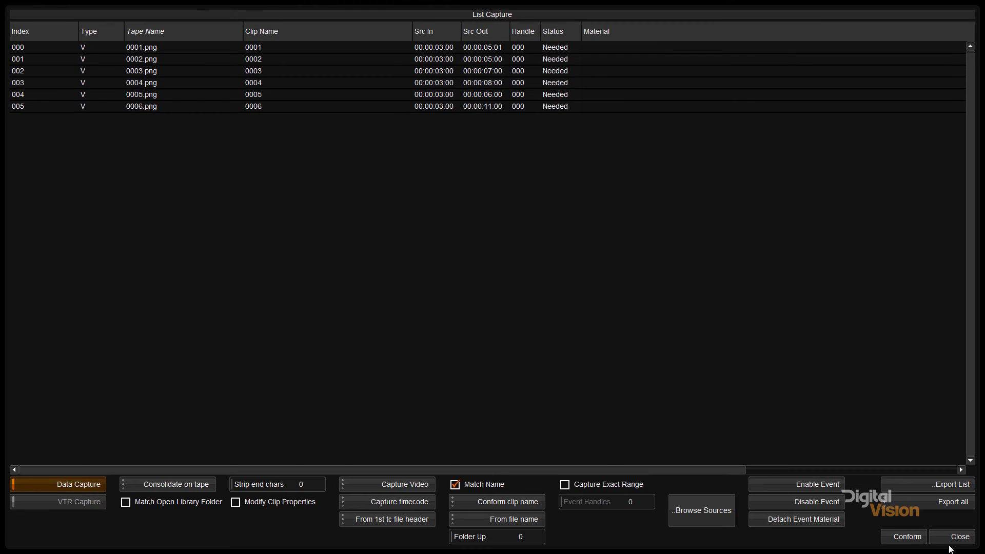
Step: Close the conform list and select title clips 0001 through 0006
{"action": "left_click", "coordinate": [950, 542]}
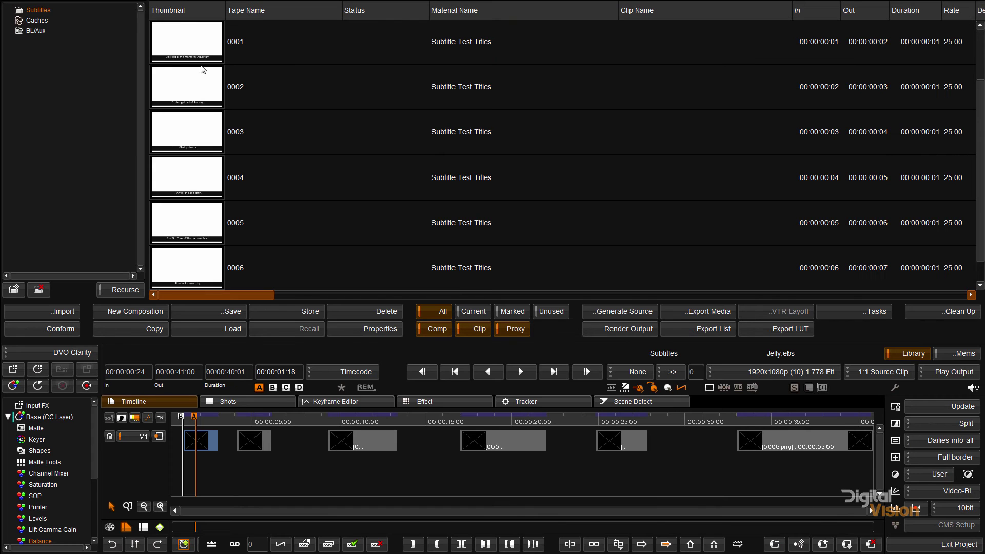
{"action": "left_click", "coordinate": [187, 39]}
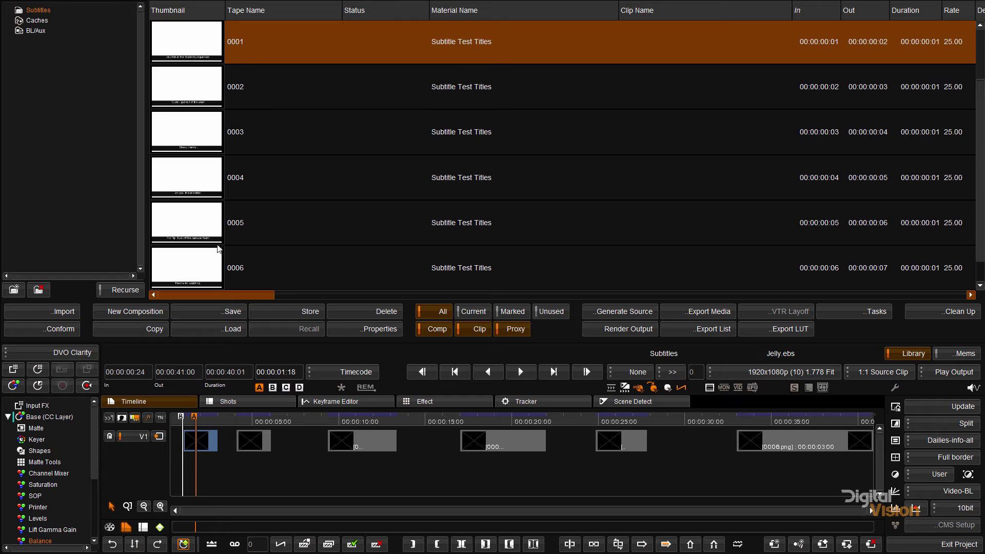
{"action": "left_click", "coordinate": [205, 269], "text": "shift"}
Step: Set the selected clips' In to 00:00:00:00 and Out to 20:00:00:00
{"action": "left_click", "coordinate": [345, 327]}
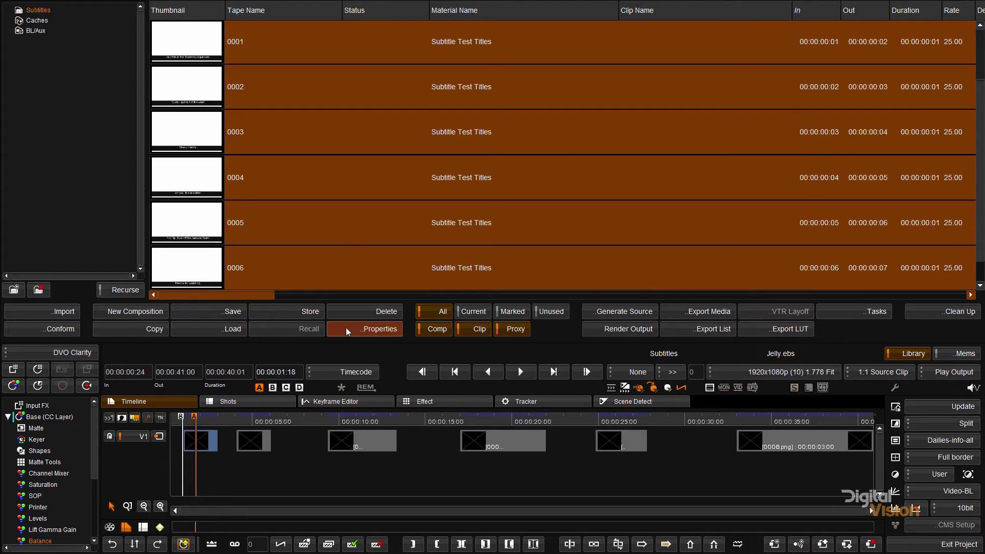
{"action": "left_click", "coordinate": [138, 206]}
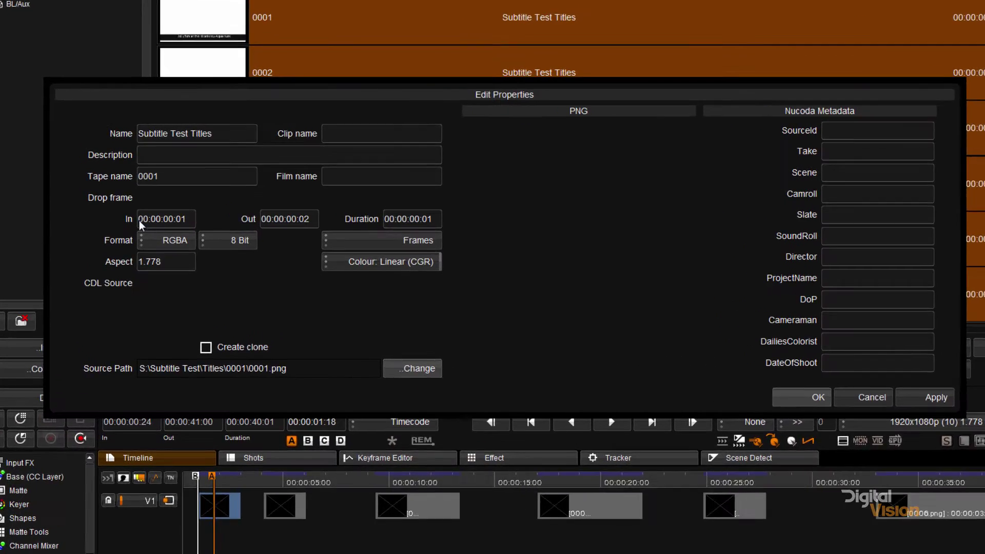
{"action": "type", "text": "0000000"}
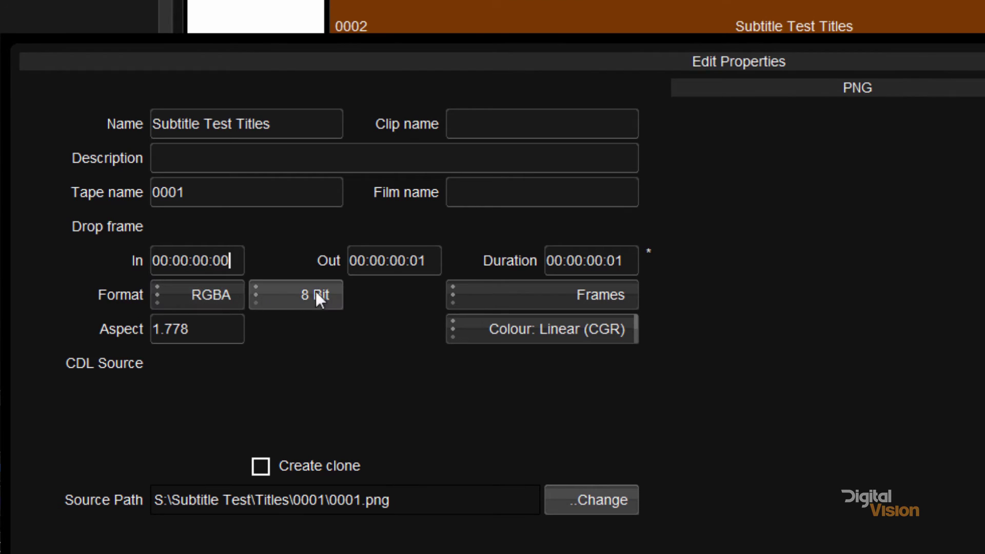
{"action": "left_click", "coordinate": [347, 263]}
{"action": "type", "text": "20:0"}
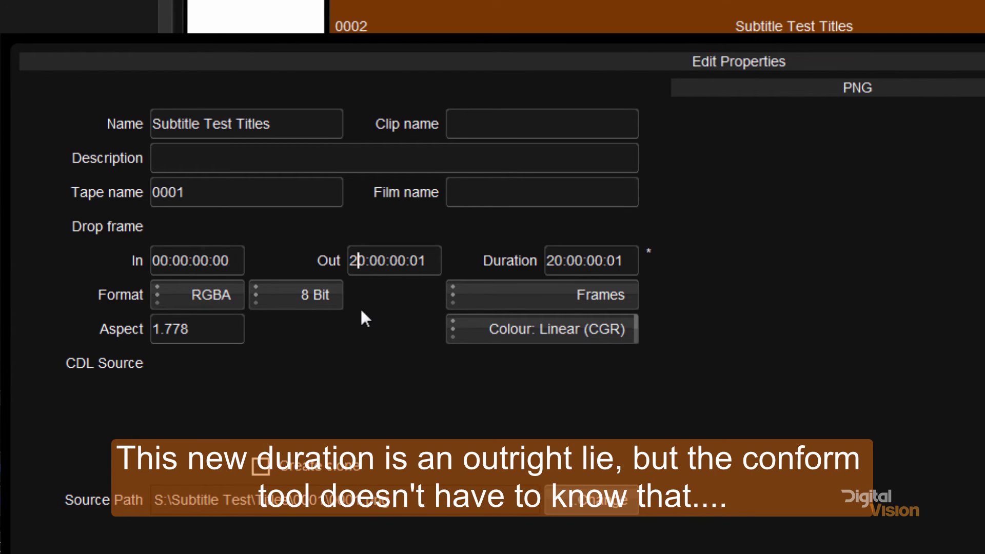
{"action": "type", "text": "0:00:00"}
{"action": "key", "text": "Return"}
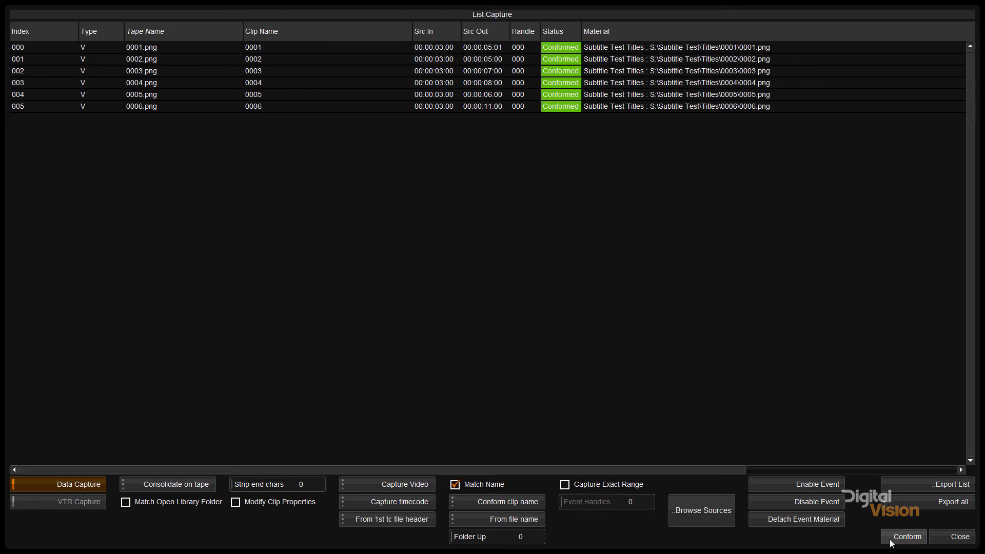
Step: Close List Capture, check the first two subtitle clips on the timeline, then return to the library
{"action": "left_click", "coordinate": [952, 536]}
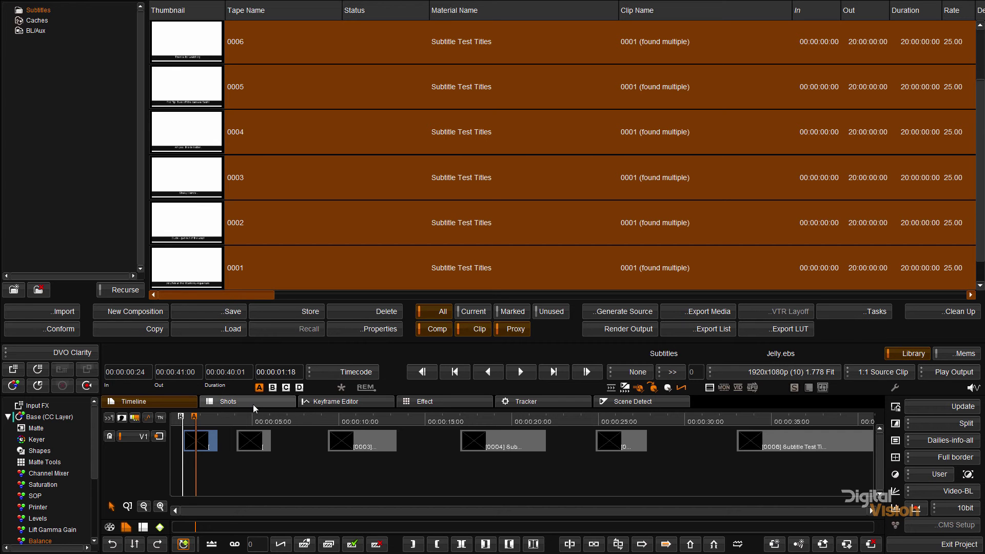
{"action": "left_click", "coordinate": [906, 350]}
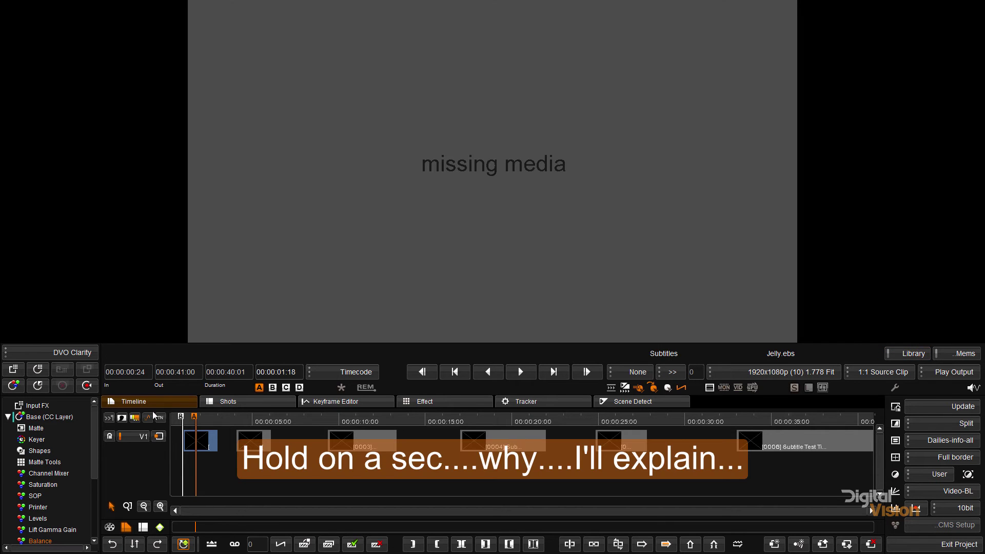
{"action": "key", "text": "Home"}
{"action": "key", "text": "Down"}
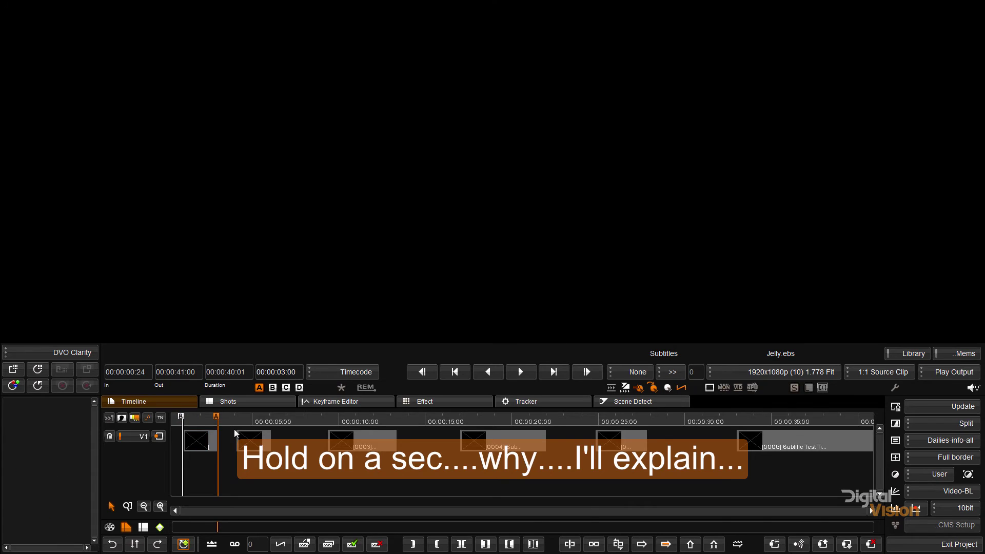
{"action": "left_click", "coordinate": [202, 419]}
{"action": "left_click", "coordinate": [252, 420]}
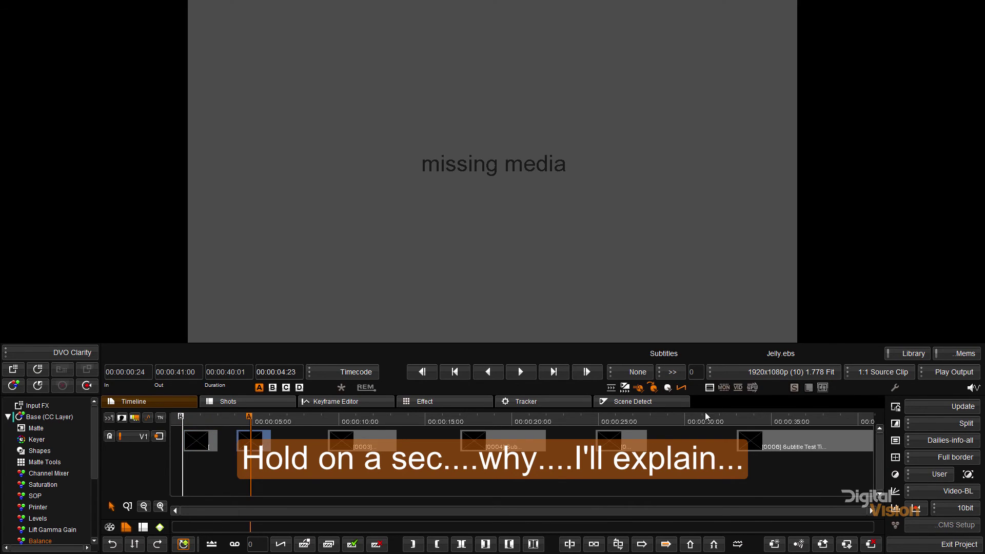
{"action": "left_click", "coordinate": [913, 355]}
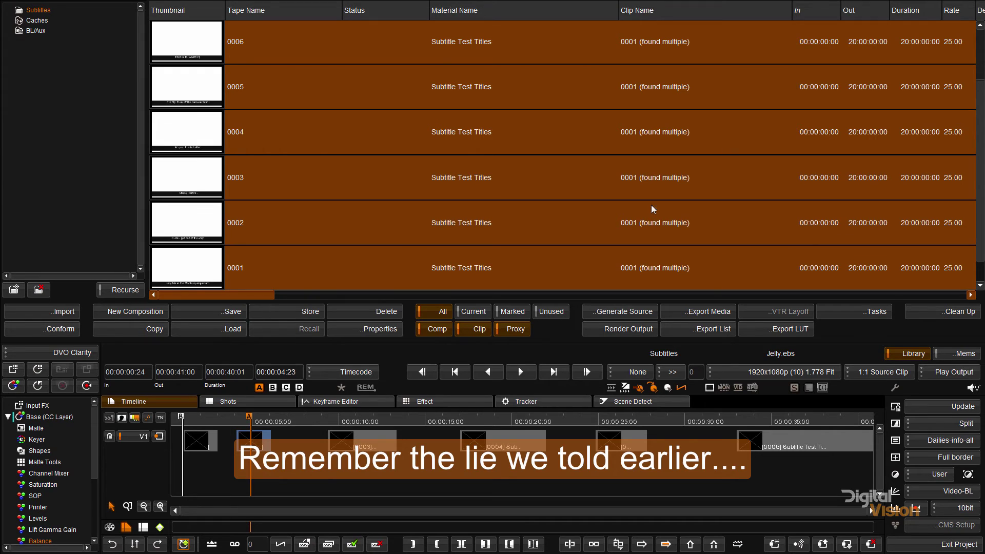
Step: Set the selected subtitle clips' duration to 00:00:00:01 and apply it
{"action": "left_click", "coordinate": [384, 332]}
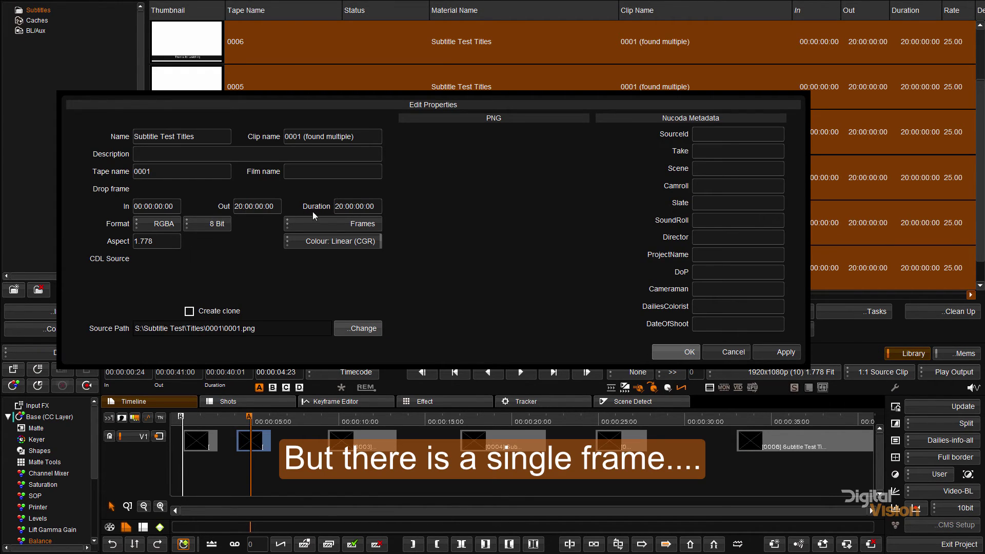
{"action": "type", "text": "0"}
{"action": "left_click", "coordinate": [765, 354]}
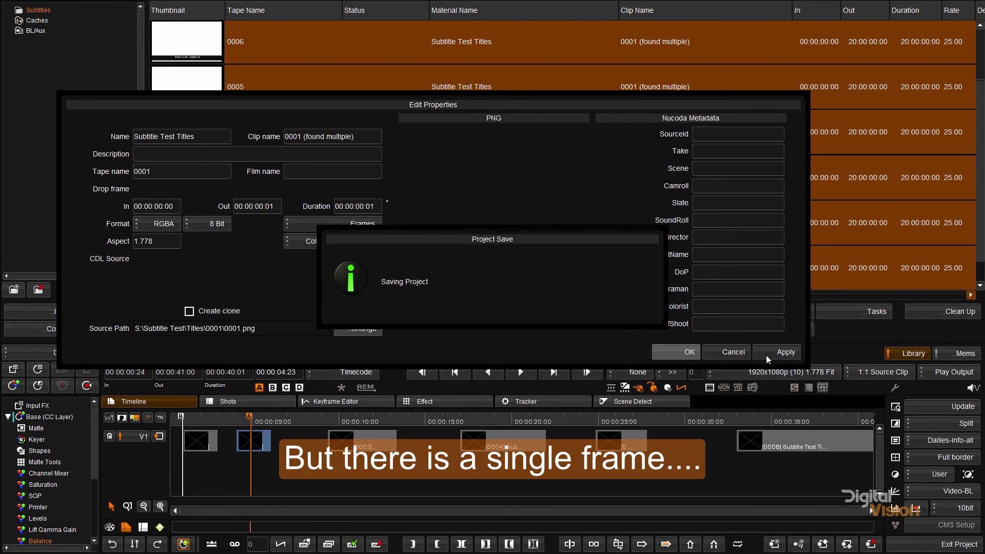
{"action": "left_click", "coordinate": [672, 352]}
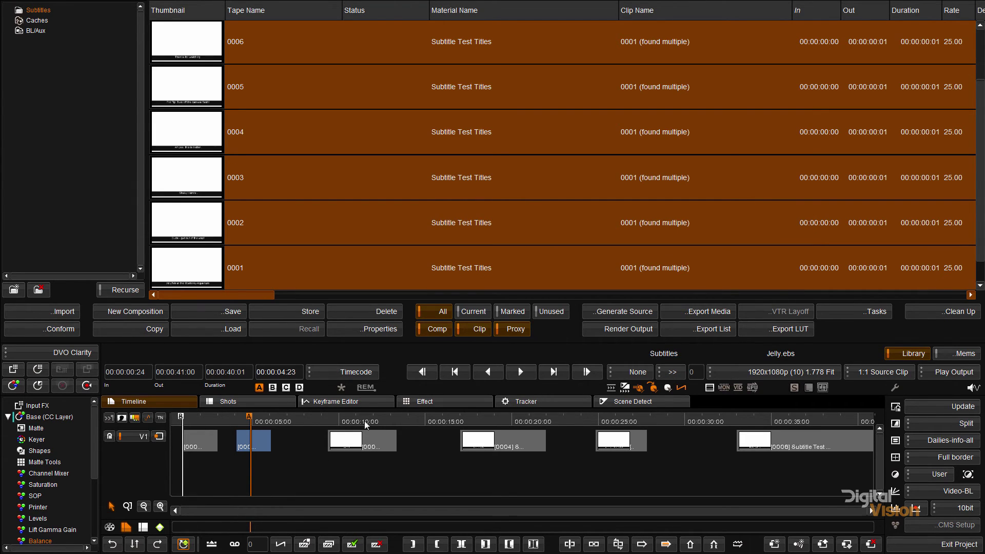
Step: Scrub through all six subtitles on the timeline, then park at timecode 00:00:00:00
{"action": "left_click", "coordinate": [208, 415]}
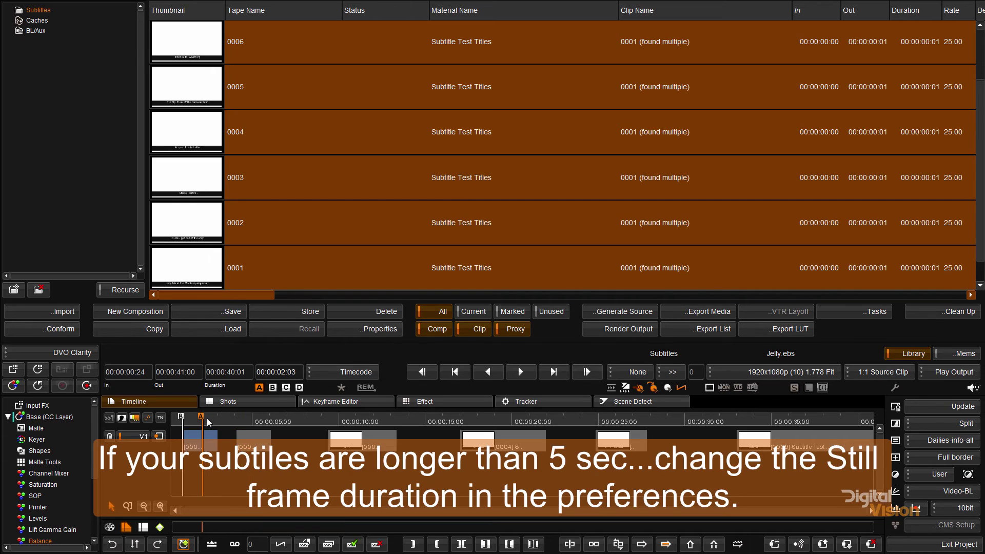
{"action": "left_click", "coordinate": [897, 353]}
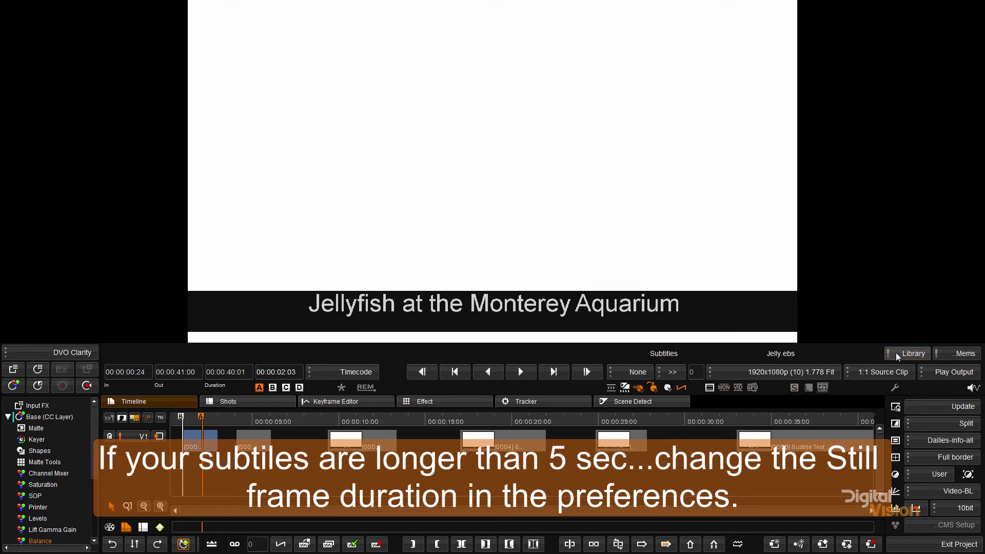
{"action": "left_click", "coordinate": [256, 416]}
{"action": "left_click_drag", "start_coordinate": [315, 418], "coordinate": [750, 429]}
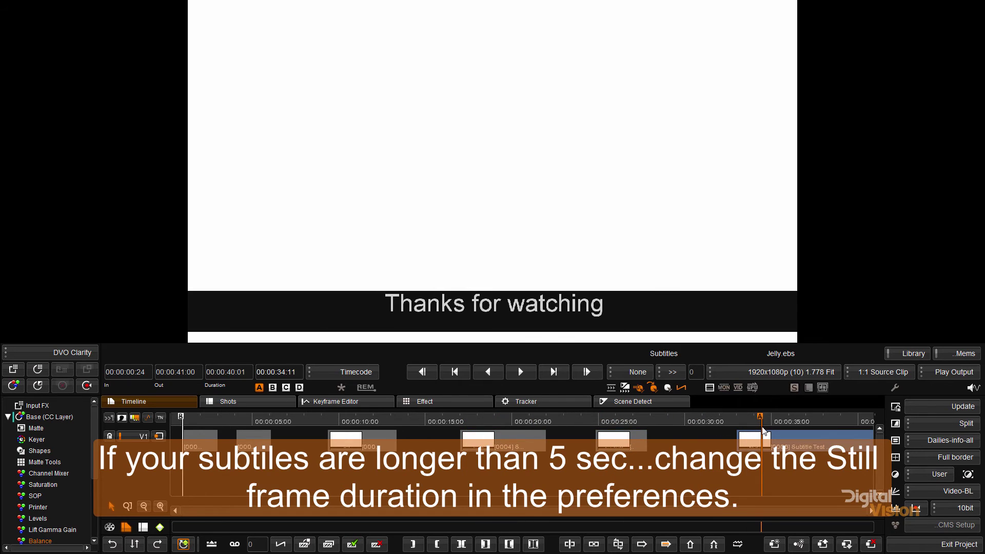
{"action": "left_click", "coordinate": [190, 416]}
{"action": "left_click", "coordinate": [255, 373]}
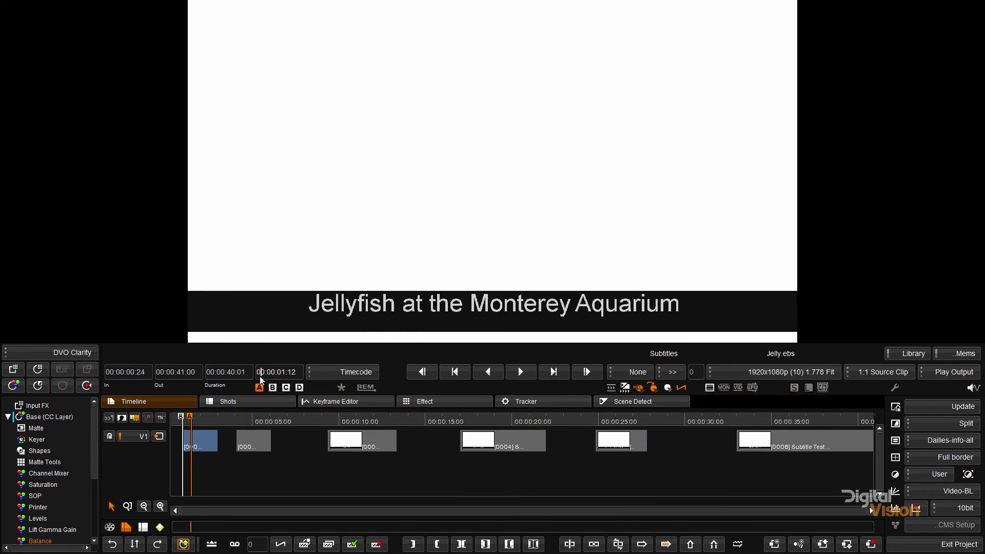
{"action": "type", "text": "0"}
{"action": "key", "text": "Return"}
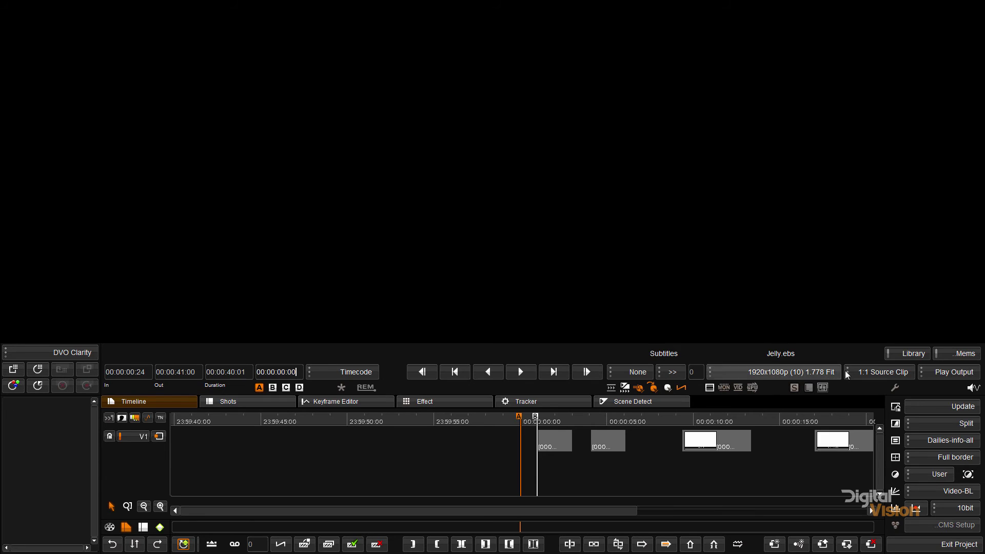
Step: Add a V2 track and move the selected subtitle clips up onto it
{"action": "left_click", "coordinate": [890, 352]}
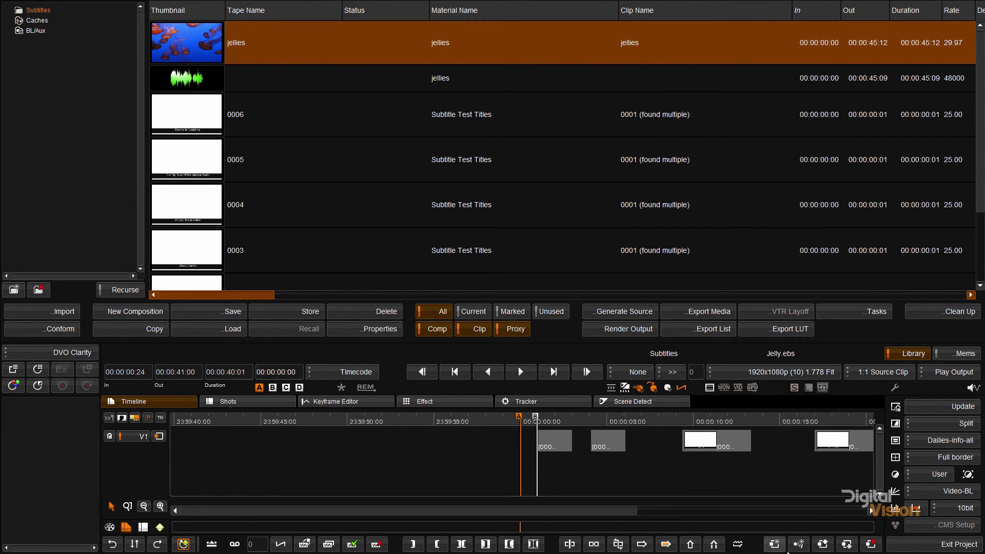
{"action": "left_click", "coordinate": [774, 543]}
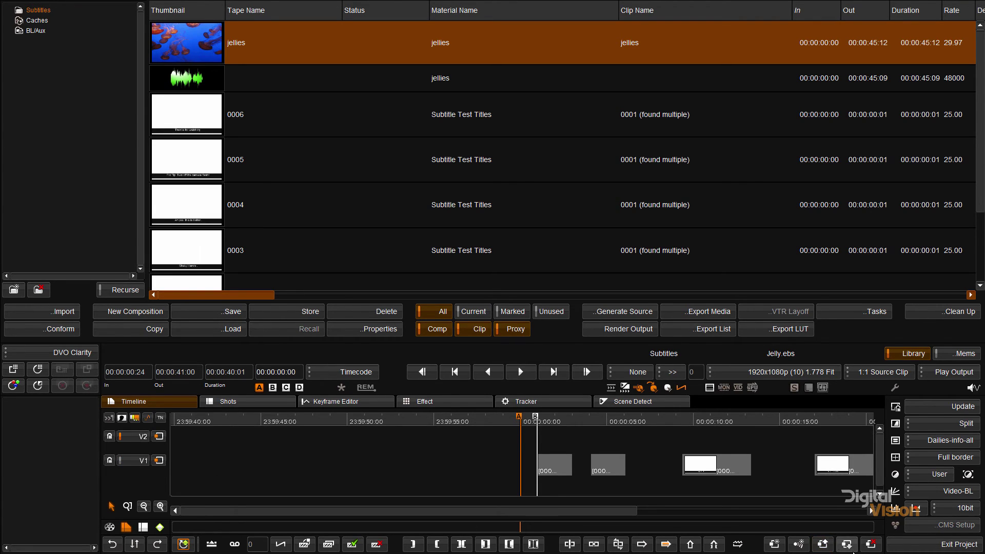
{"action": "left_click", "coordinate": [822, 543]}
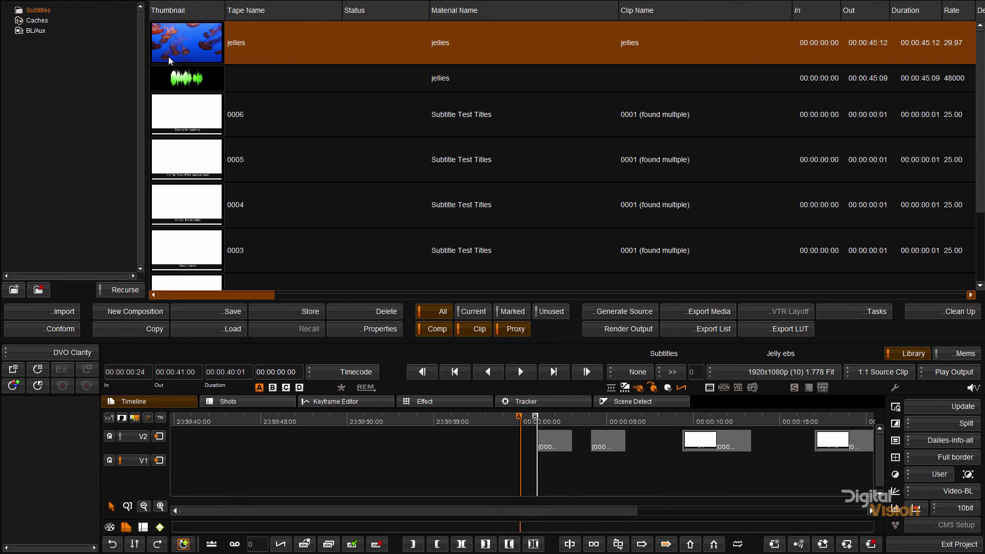
Step: Place the jellies video from the library on V1 at 00:00:00:00 and zoom the timeline out
{"action": "left_click_drag", "start_coordinate": [171, 60], "coordinate": [126, 456]}
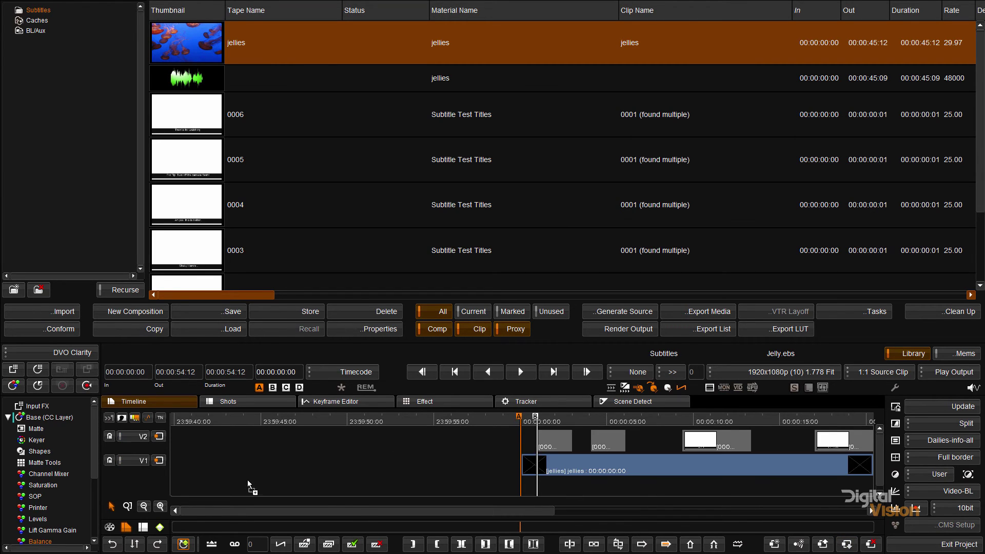
{"action": "left_click_drag", "start_coordinate": [355, 509], "coordinate": [398, 527]}
{"action": "scroll", "coordinate": [411, 456], "scroll_direction": "down", "scroll_amount": 2}
{"action": "scroll", "coordinate": [411, 455], "scroll_direction": "down", "scroll_amount": 2}
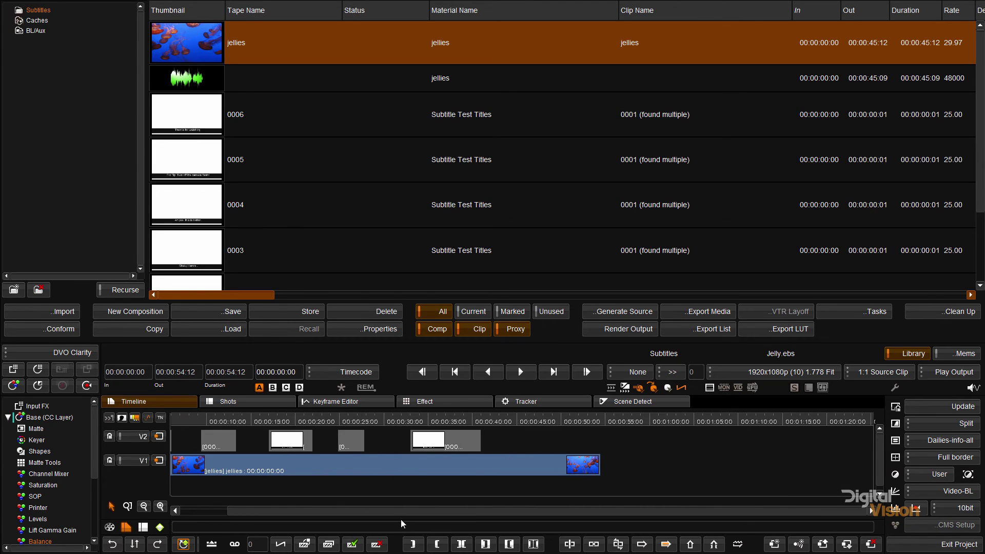
Step: Choose Composite > Over from the effects list
{"action": "left_click", "coordinate": [68, 354]}
{"action": "mouse_move", "coordinate": [61, 425]}
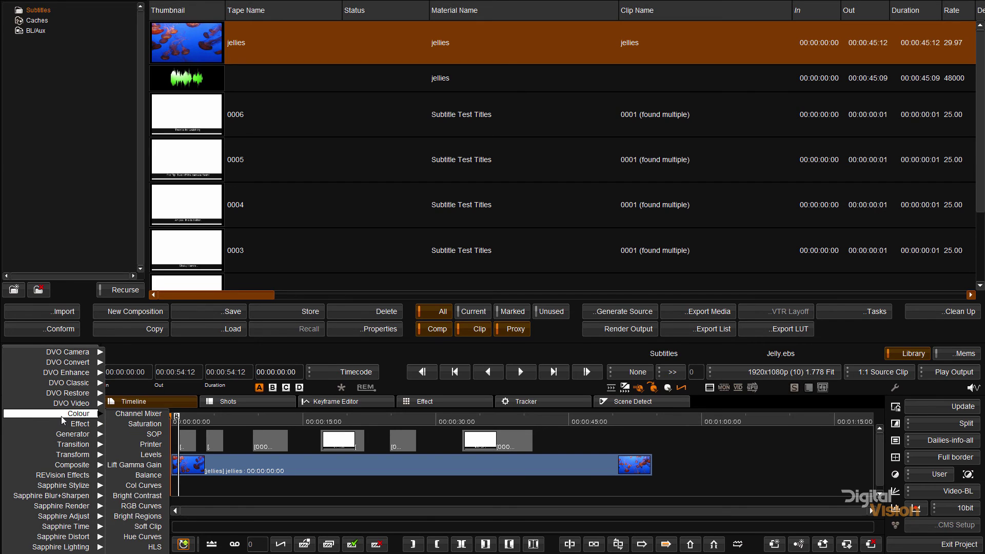
{"action": "mouse_move", "coordinate": [70, 471]}
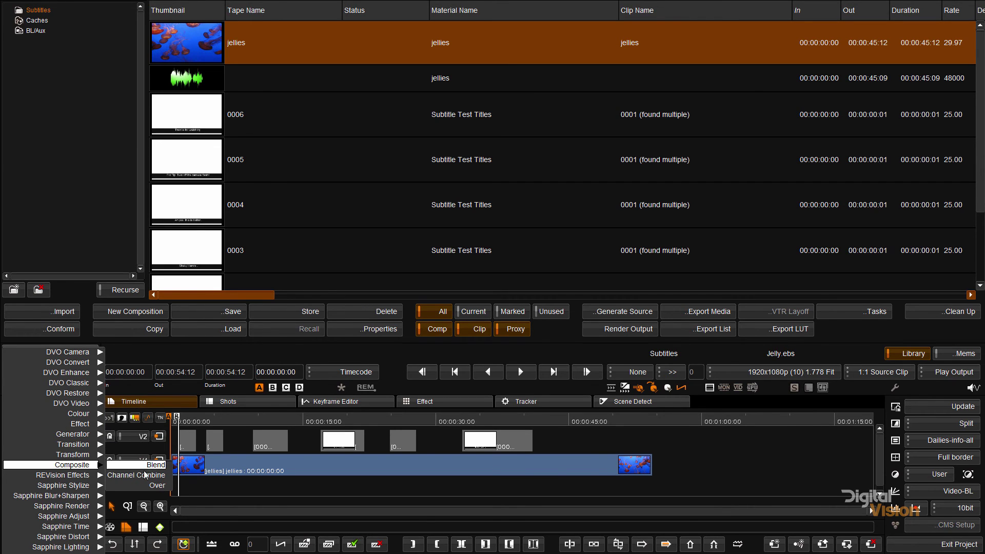
{"action": "left_click", "coordinate": [151, 487]}
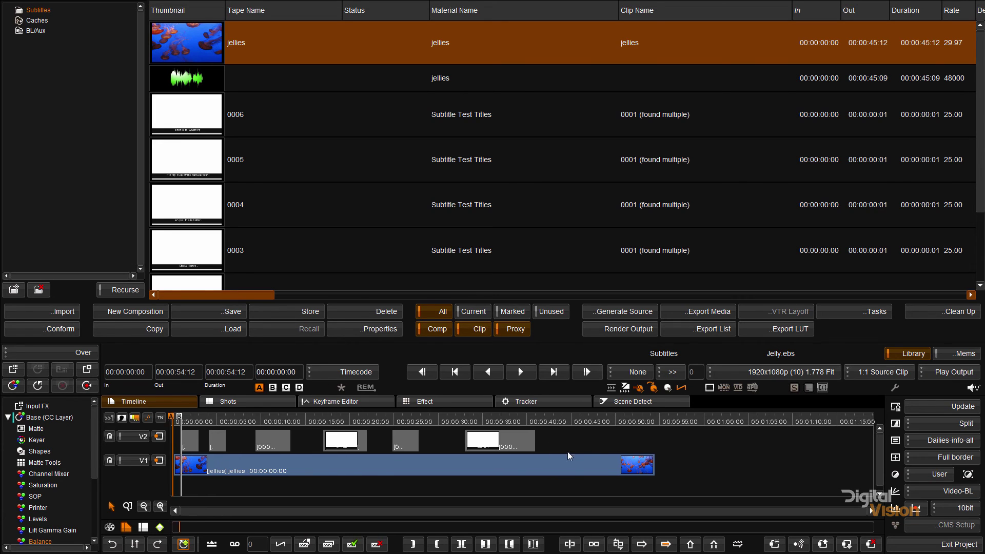
Step: Marquee-select all six V2 subtitle clips and start rendering the Jelly.ebs output
{"action": "scroll", "coordinate": [567, 451], "scroll_direction": "up", "scroll_amount": 3}
{"action": "left_click_drag", "start_coordinate": [460, 445], "coordinate": [248, 428]}
{"action": "left_click_drag", "start_coordinate": [502, 436], "coordinate": [635, 450]}
{"action": "left_click", "coordinate": [87, 371]}
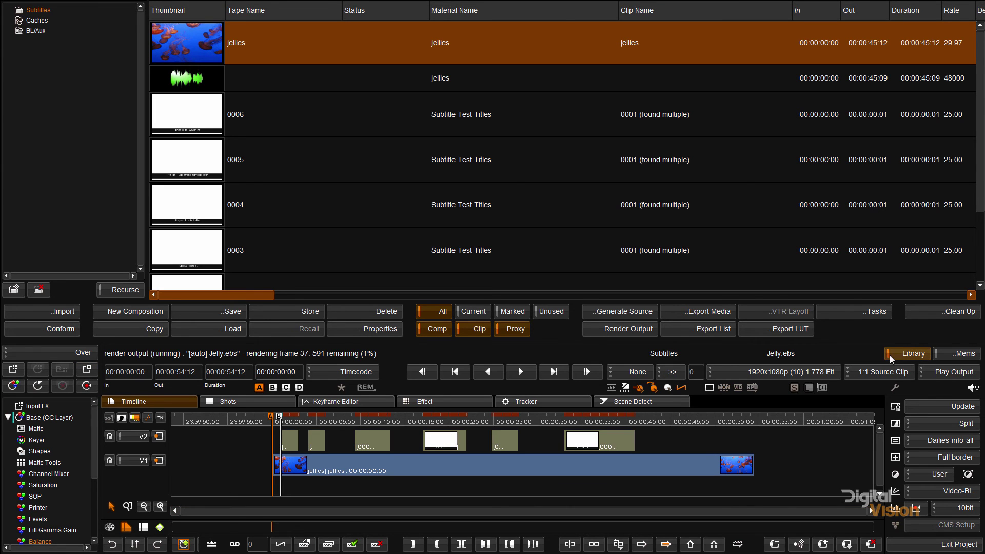
{"action": "left_click", "coordinate": [908, 353]}
{"action": "left_click", "coordinate": [287, 424]}
{"action": "left_click_drag", "start_coordinate": [294, 424], "coordinate": [500, 423]}
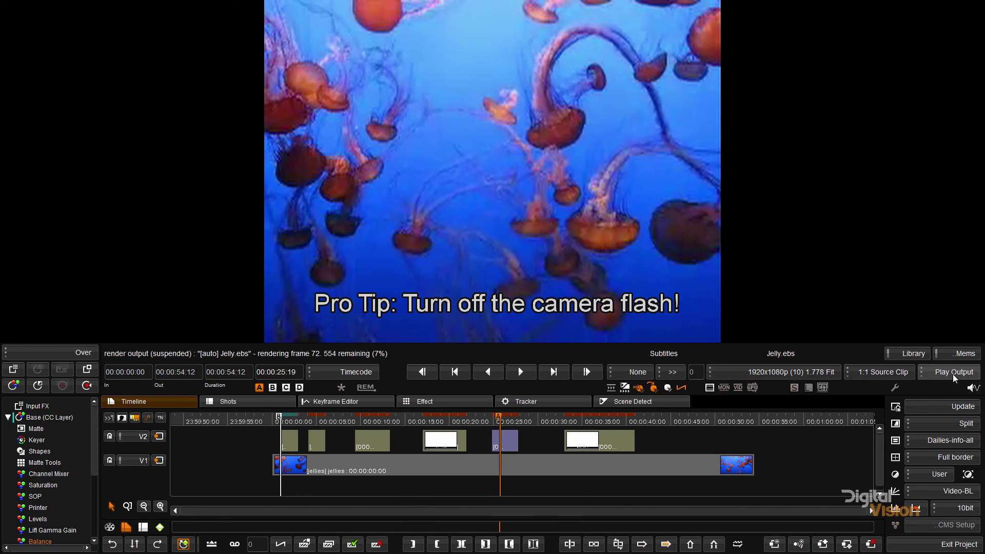
{"action": "left_click", "coordinate": [911, 354]}
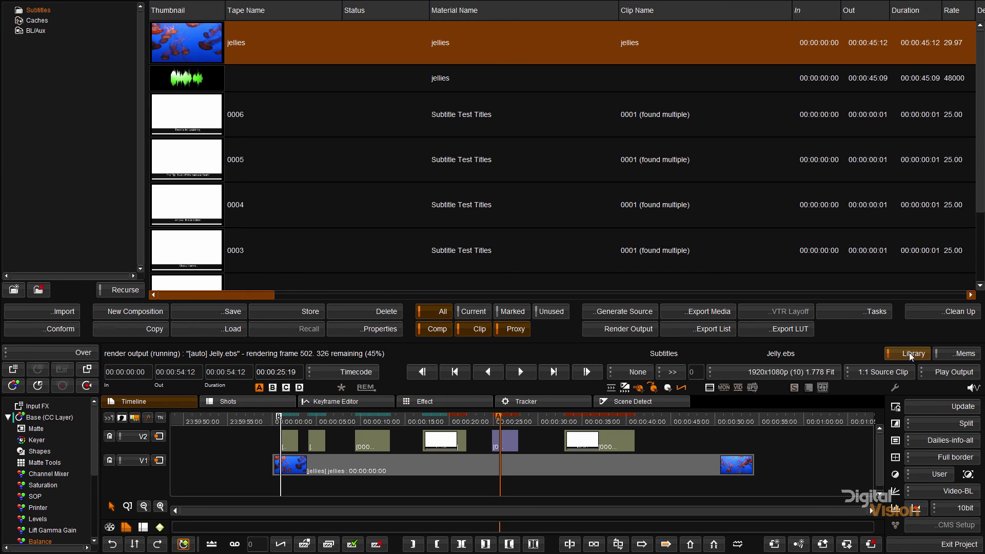
{"action": "left_click", "coordinate": [204, 120]}
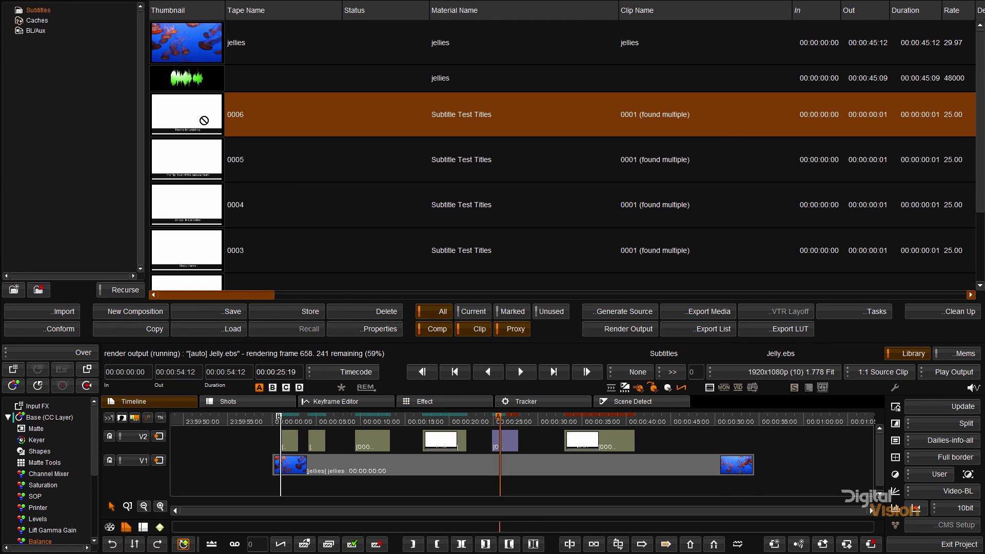